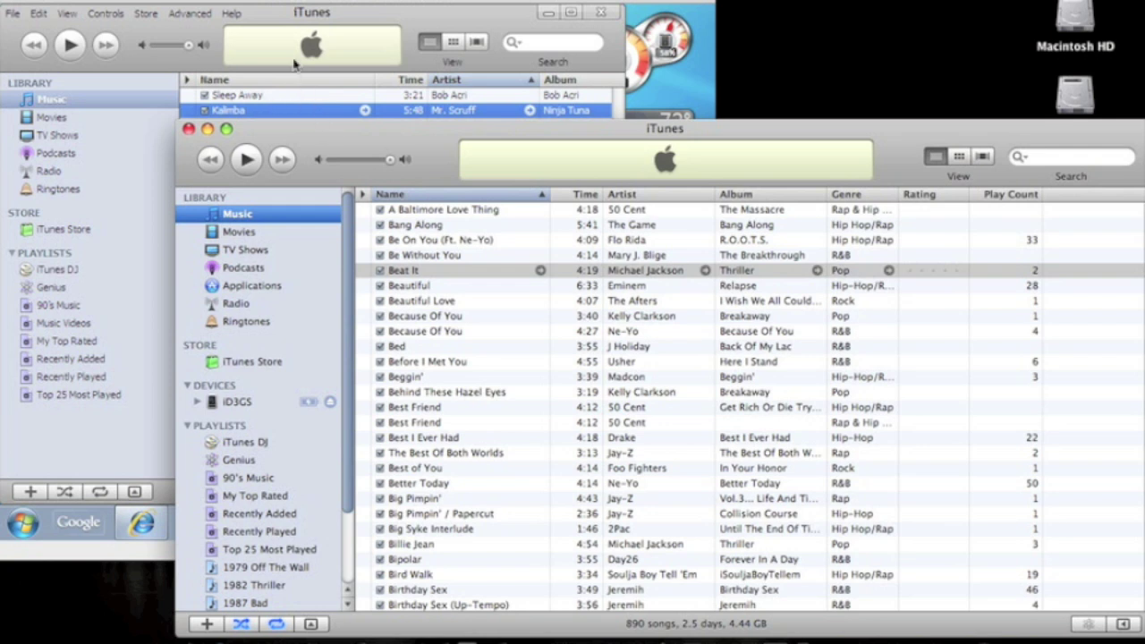
Step: Minimize iTunes in the Windows 7 virtual machine and switch back to the Mac iTunes window
{"action": "left_click", "coordinate": [331, 14]}
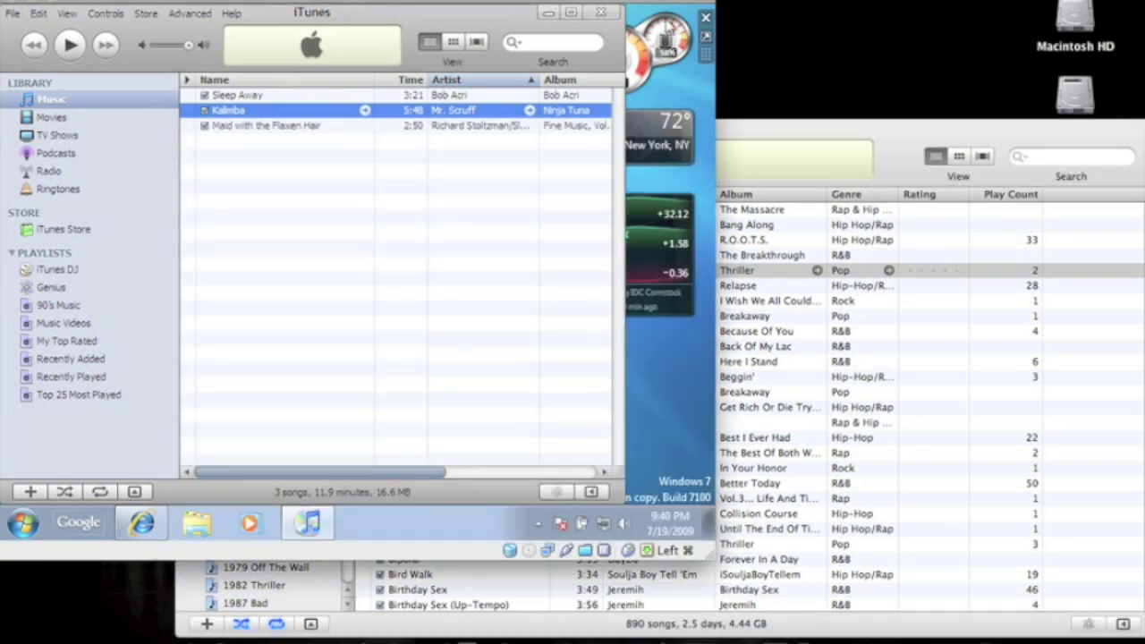
{"action": "left_click", "coordinate": [541, 20]}
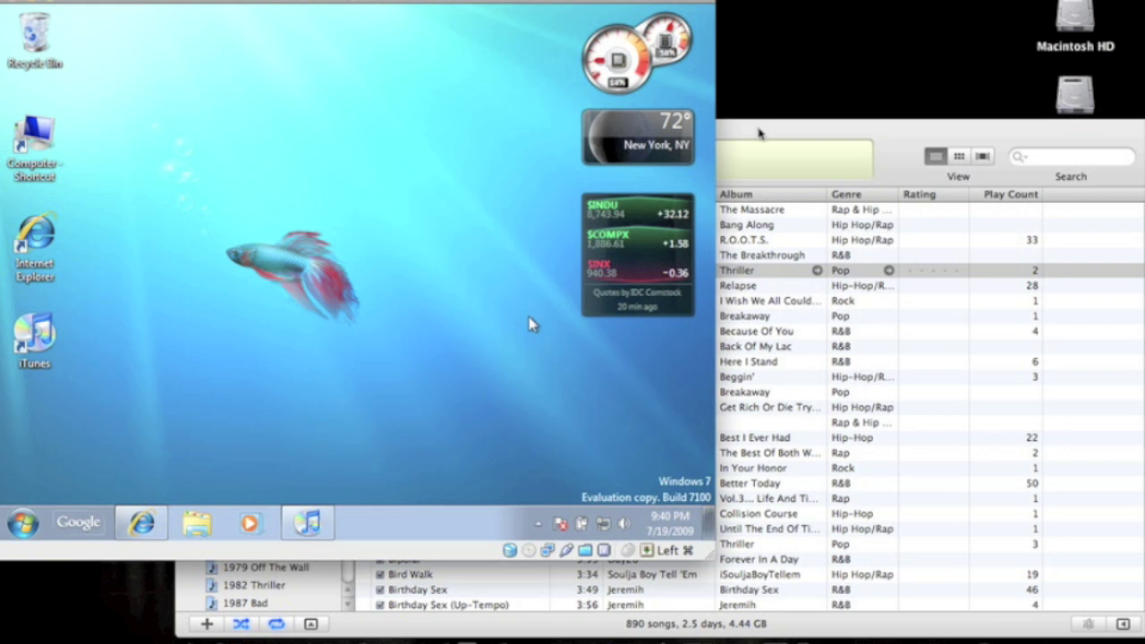
{"action": "left_click", "coordinate": [761, 134]}
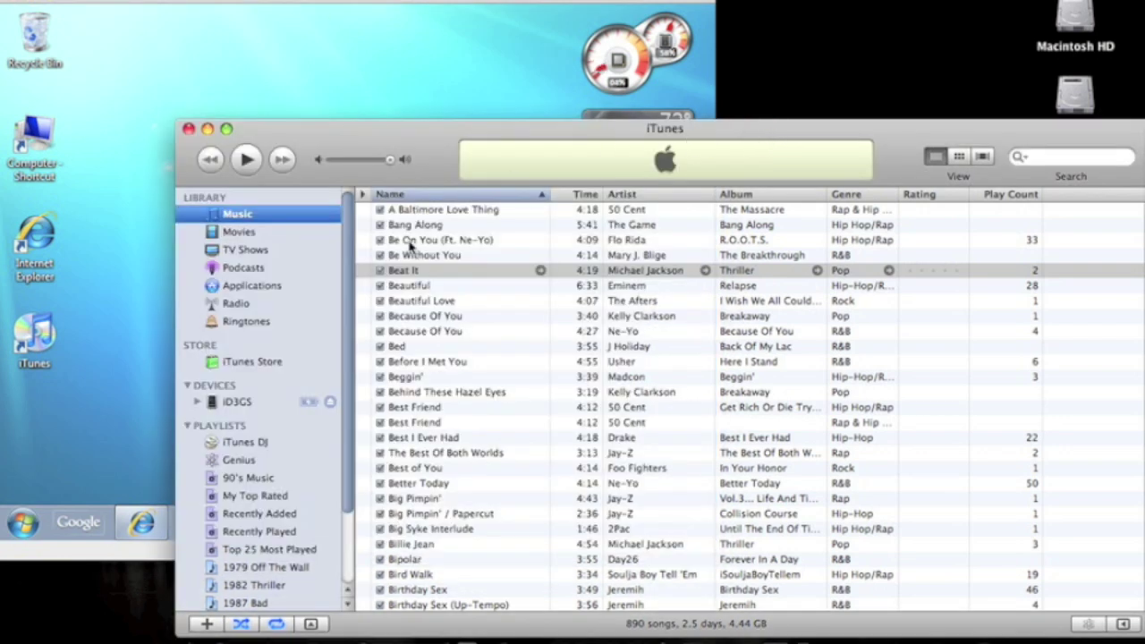
Step: Preview the song "Beat It" to find the ringtone section and pause playback at about 0:24
{"action": "left_click", "coordinate": [412, 270]}
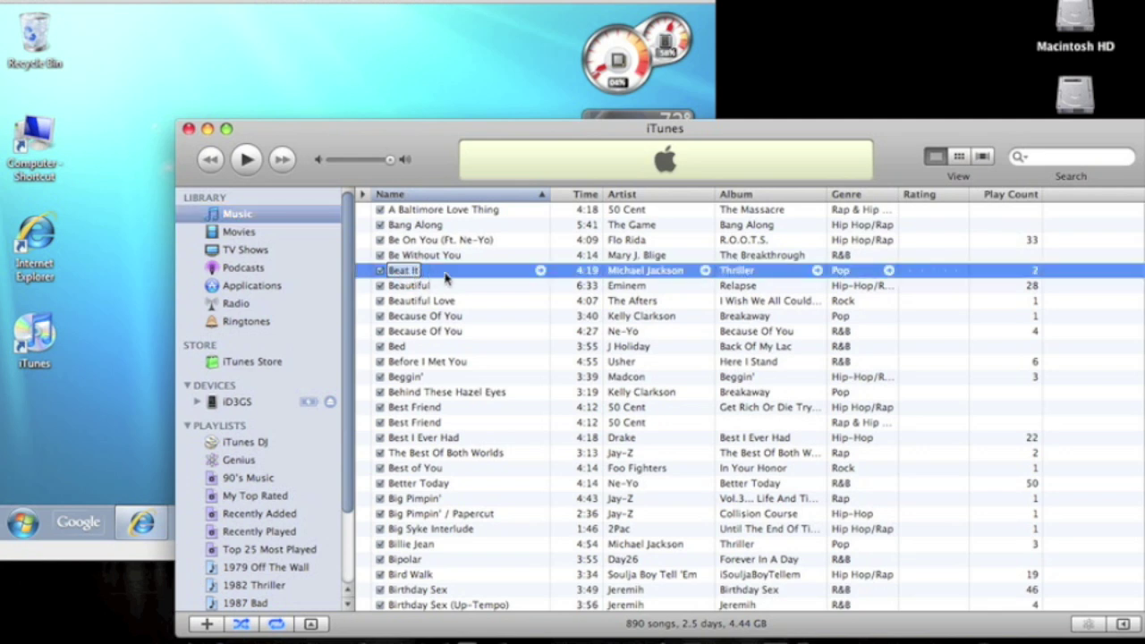
{"action": "left_click", "coordinate": [445, 276]}
{"action": "double_click", "coordinate": [448, 276]}
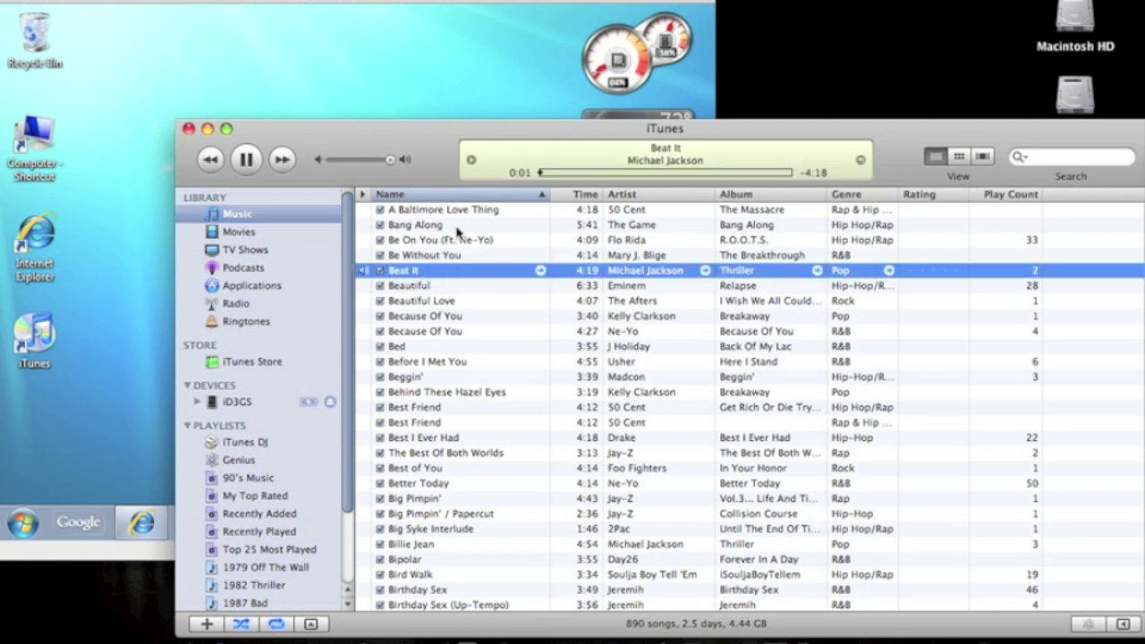
{"action": "left_click", "coordinate": [250, 164]}
{"action": "left_click", "coordinate": [247, 160]}
{"action": "left_click", "coordinate": [554, 173]}
{"action": "left_click", "coordinate": [564, 172]}
{"action": "left_click", "coordinate": [563, 173]}
{"action": "left_click", "coordinate": [561, 172]}
{"action": "left_click", "coordinate": [245, 160]}
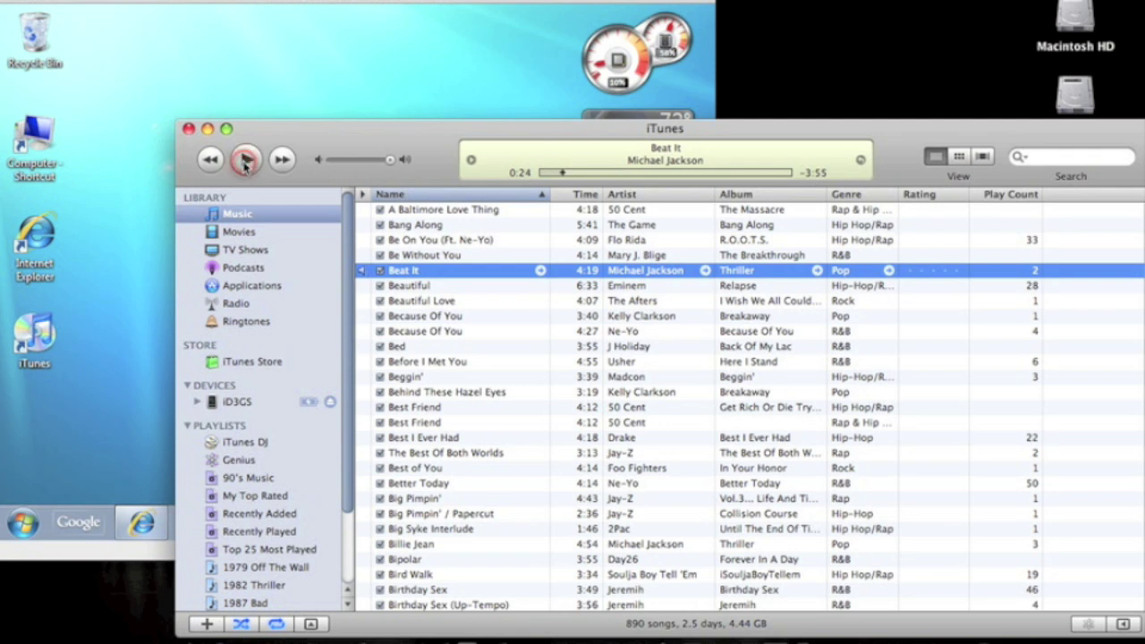
Step: Open the playback options in the info of "Beat It" and enable a start time of 0:23
{"action": "right_click", "coordinate": [476, 278]}
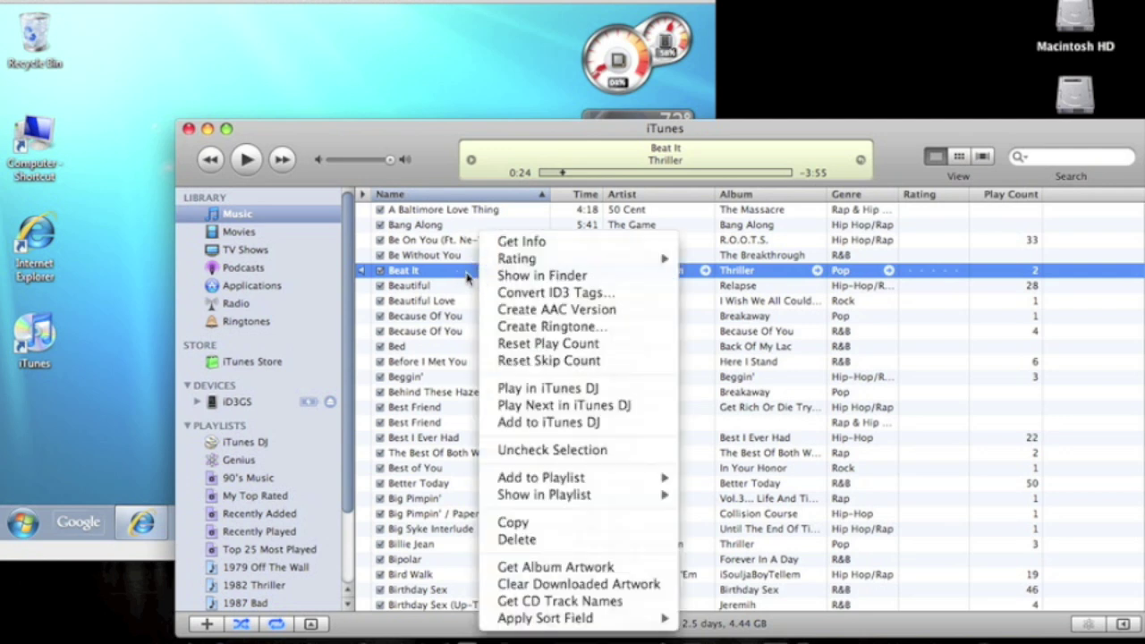
{"action": "left_click", "coordinate": [507, 240]}
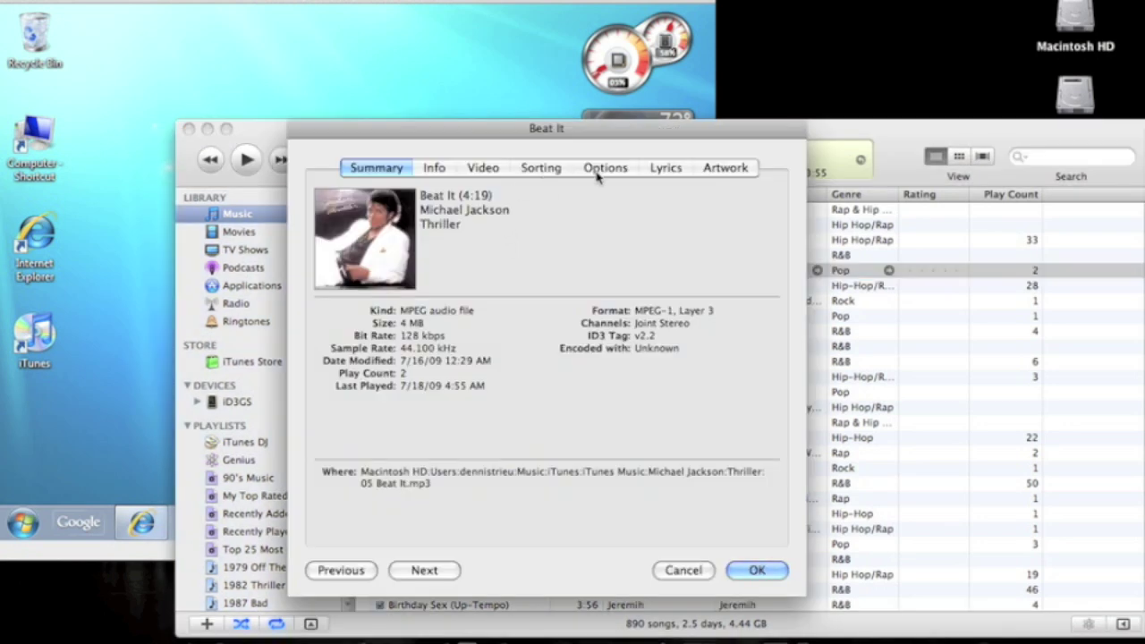
{"action": "left_click", "coordinate": [599, 170]}
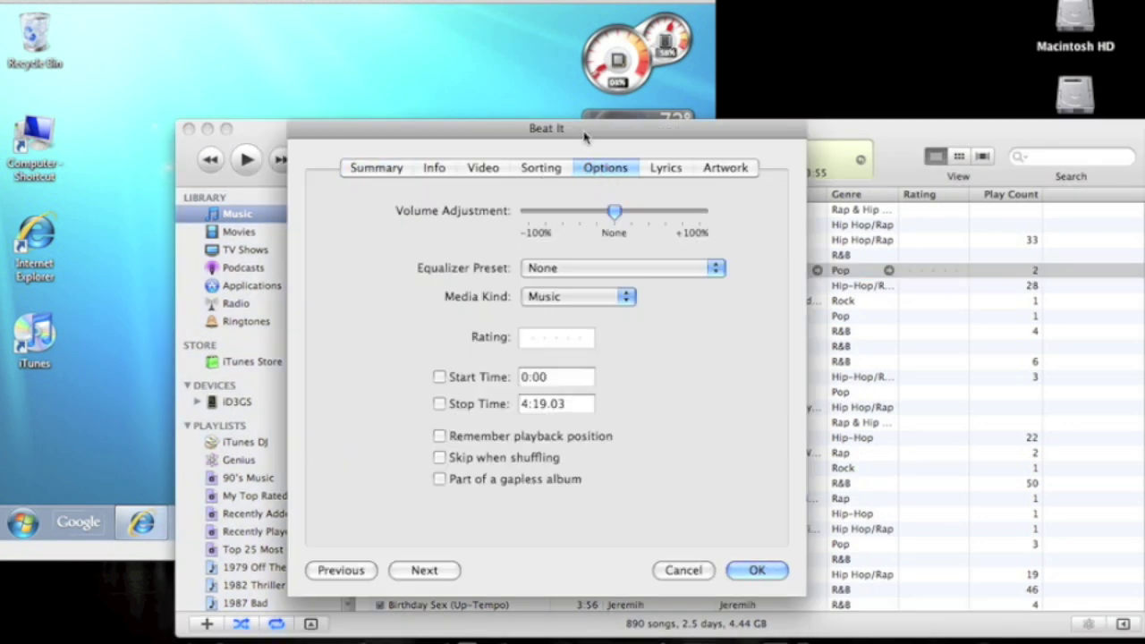
{"action": "left_click_drag", "start_coordinate": [584, 134], "coordinate": [576, 27]}
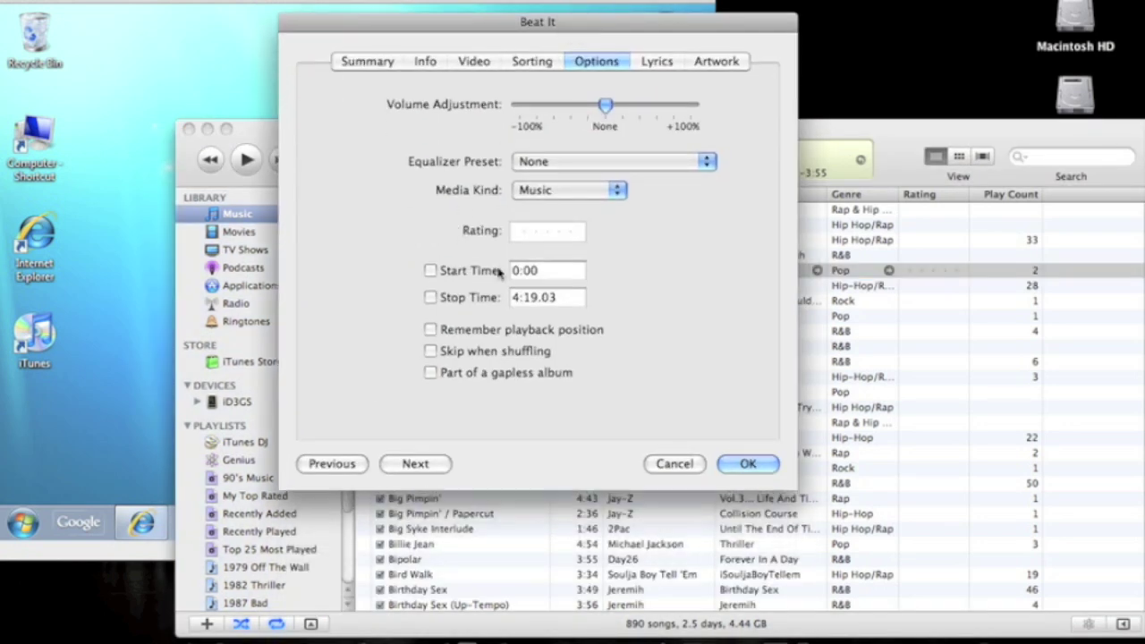
{"action": "left_click", "coordinate": [432, 271]}
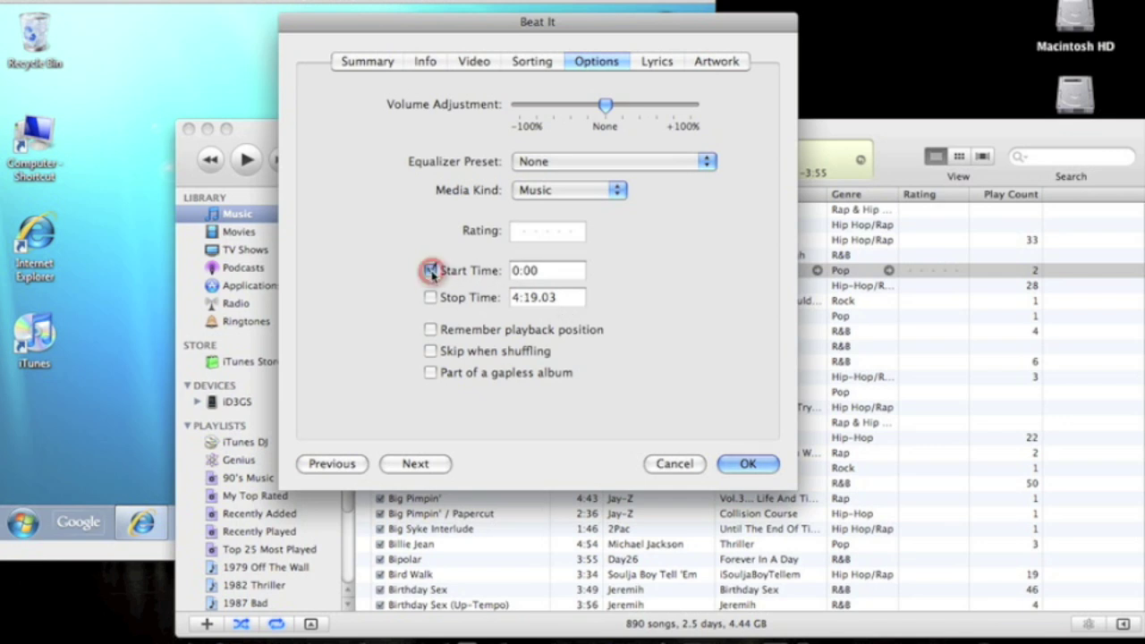
{"action": "left_click", "coordinate": [559, 269]}
{"action": "key", "text": "BackSpace"}
{"action": "key", "text": "BackSpace"}
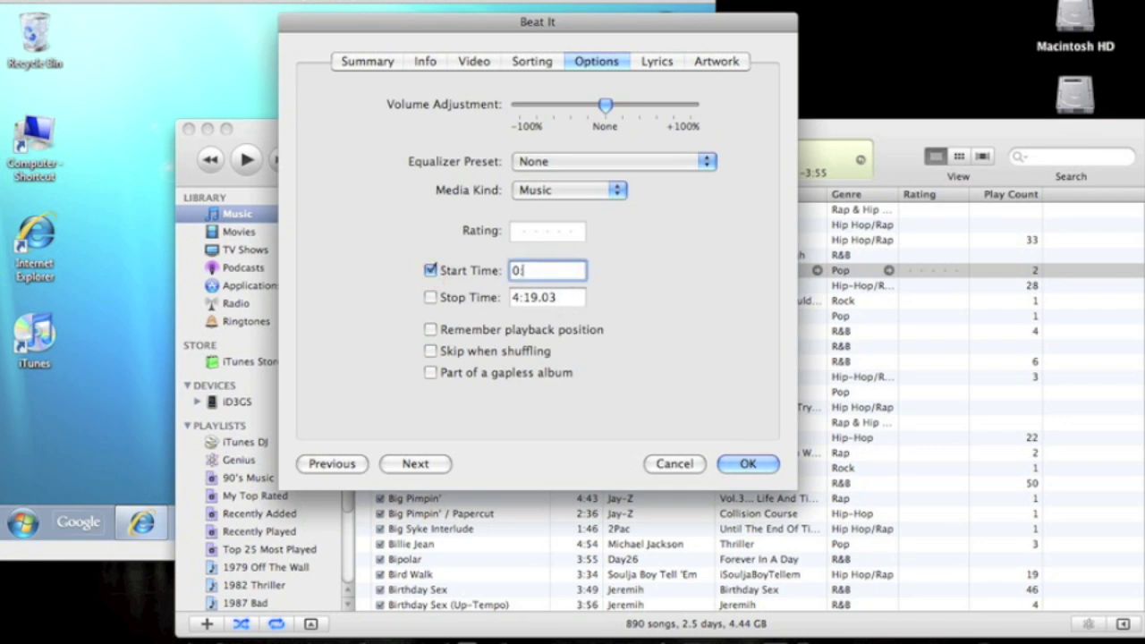
{"action": "type", "text": "23"}
Step: Enable a stop time of 0:52 for "Beat It" and apply the song options
{"action": "left_click", "coordinate": [465, 301]}
{"action": "left_click", "coordinate": [574, 295]}
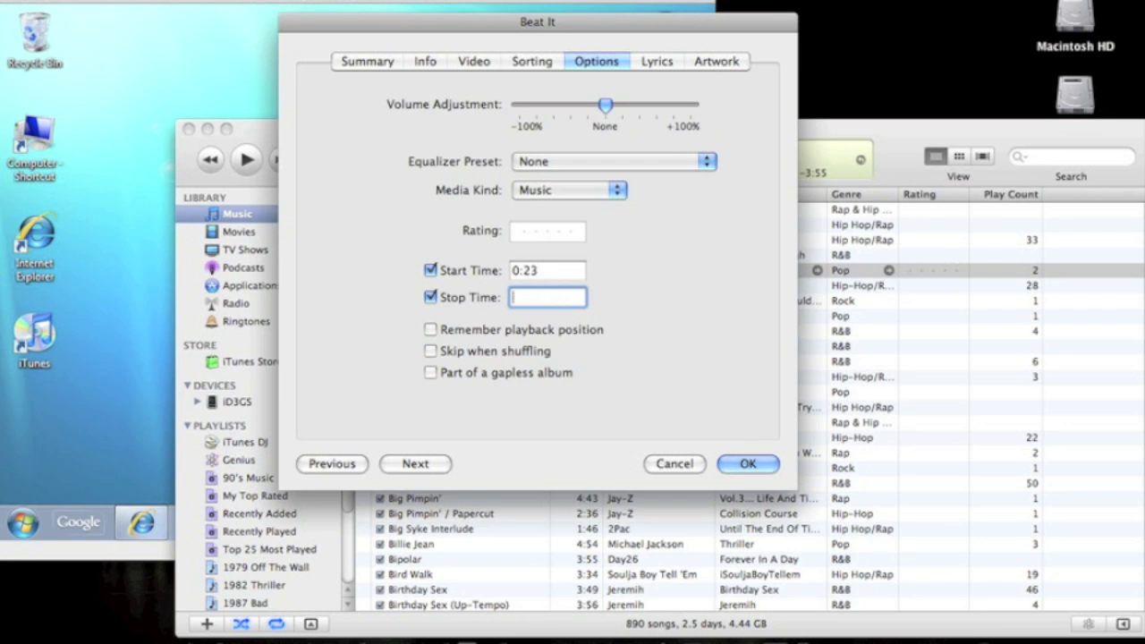
{"action": "type", "text": "1"}
{"action": "type", "text": "52"}
{"action": "left_click", "coordinate": [735, 462]}
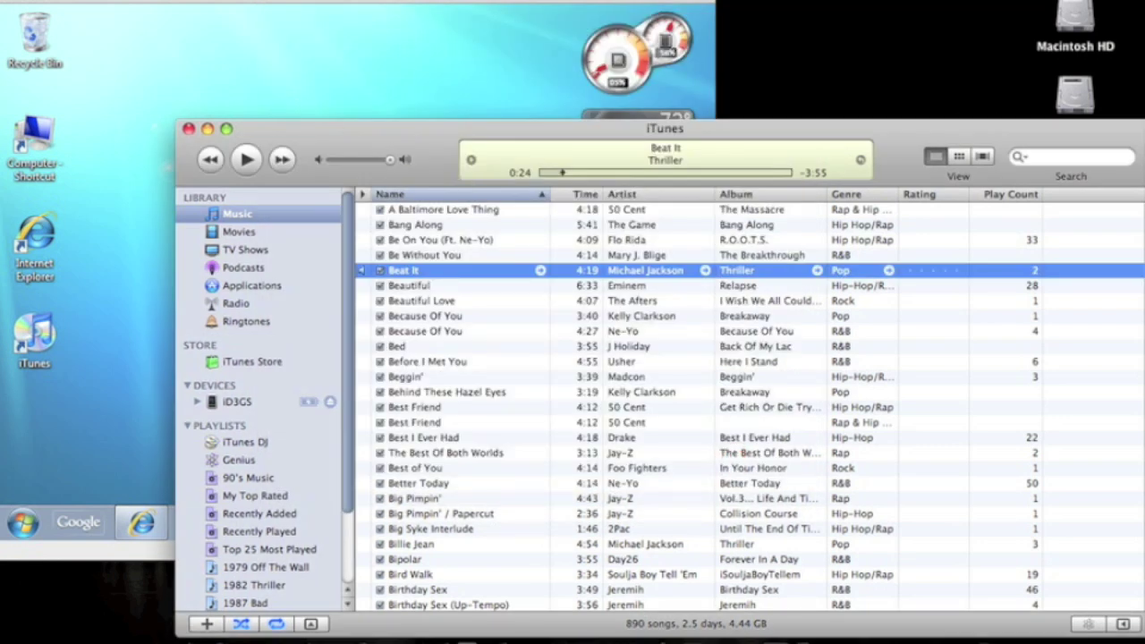
Step: Check in the Mac iTunes preferences that the import settings use the AAC Encoder
{"action": "left_click", "coordinate": [68, 0]}
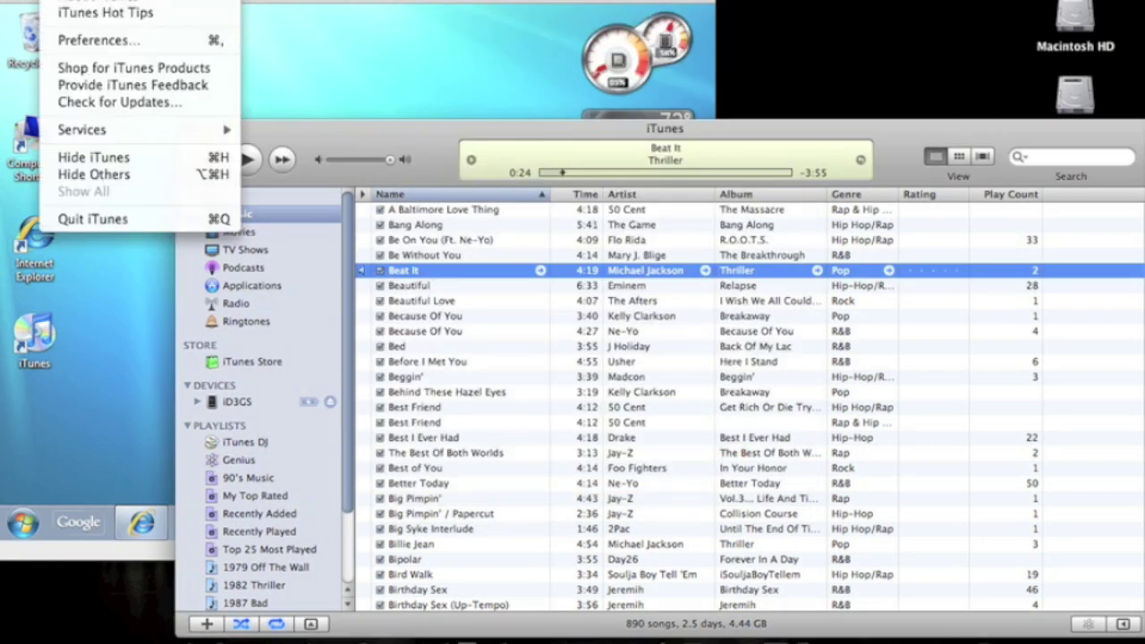
{"action": "left_click", "coordinate": [96, 42]}
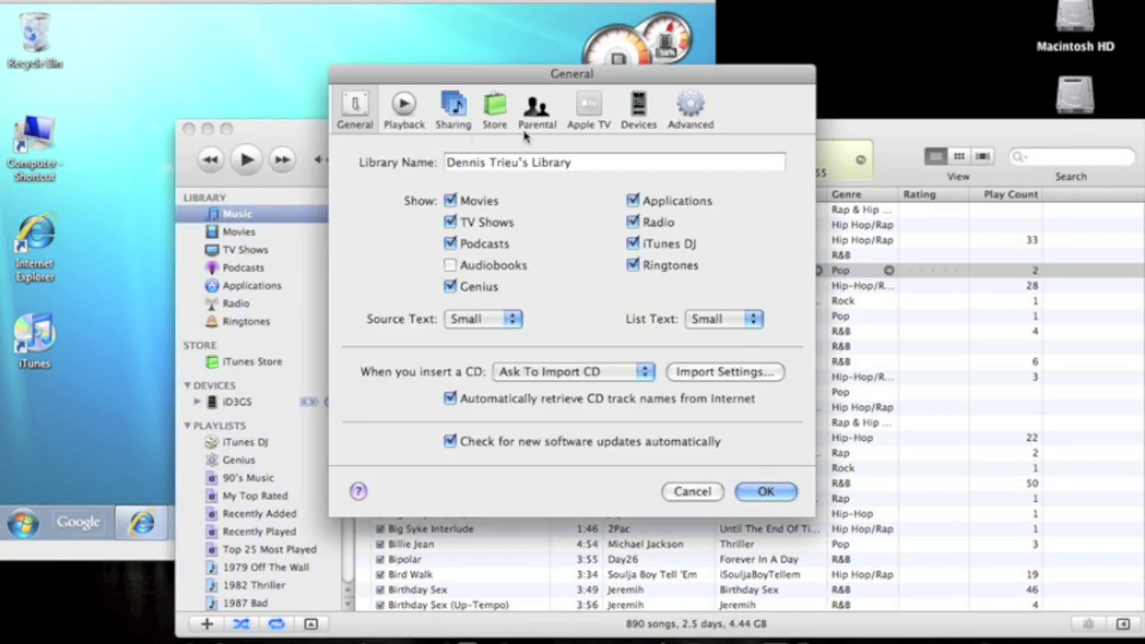
{"action": "left_click", "coordinate": [699, 374]}
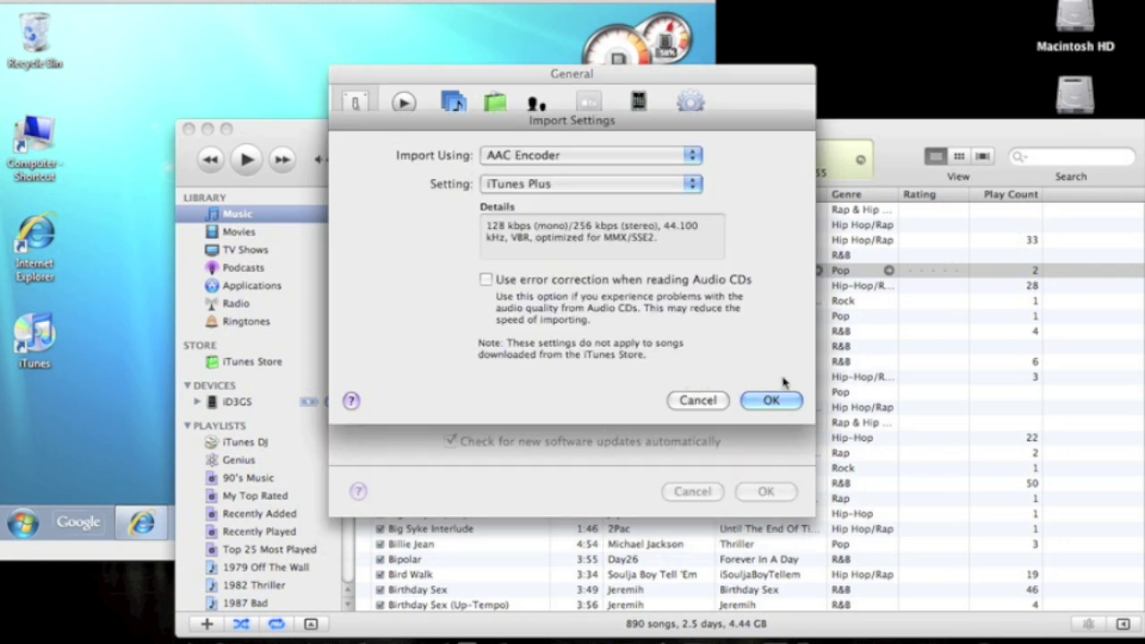
{"action": "left_click", "coordinate": [691, 154]}
{"action": "left_click", "coordinate": [692, 154]}
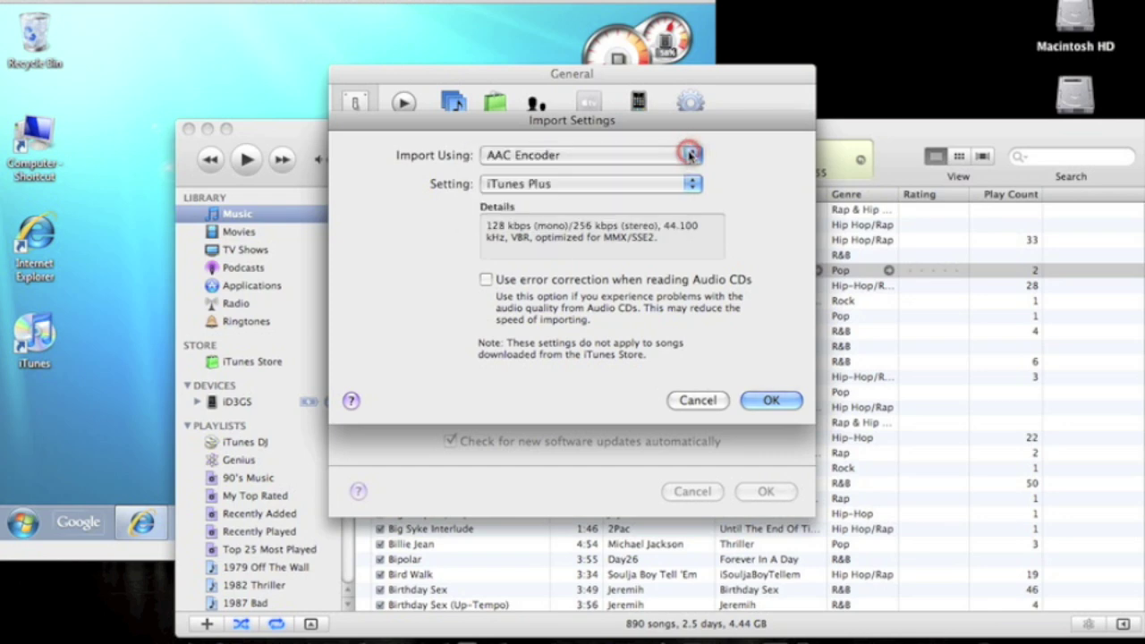
{"action": "left_click", "coordinate": [770, 399]}
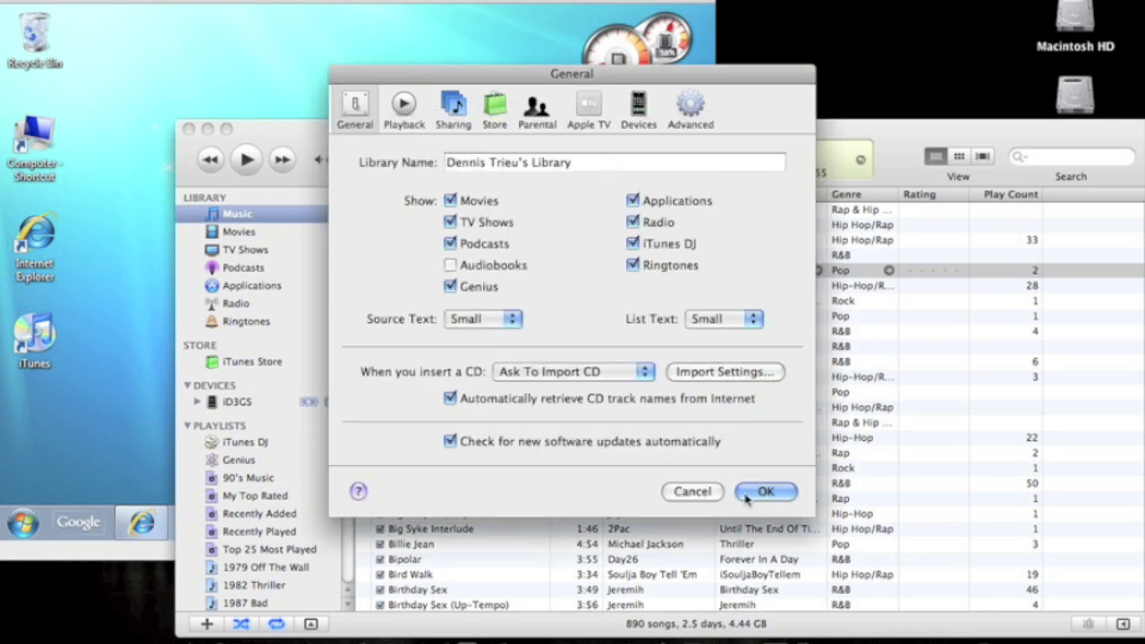
{"action": "left_click", "coordinate": [766, 491]}
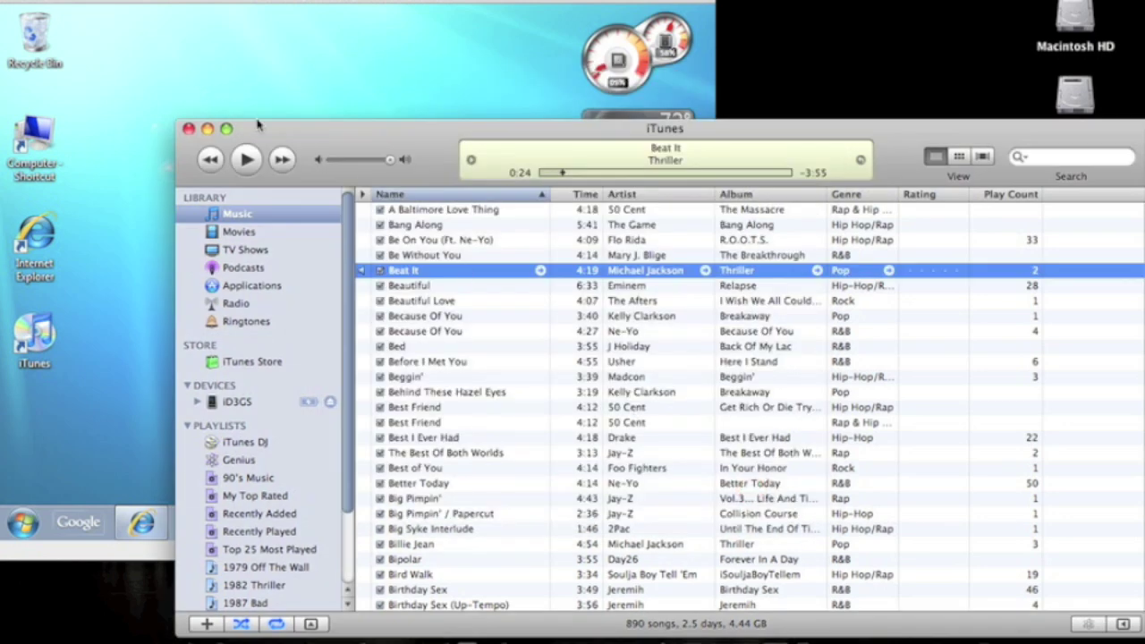
Step: Switch to iTunes in the Windows 7 virtual machine and open the playback options of the song "Kalimba"
{"action": "left_click", "coordinate": [243, 94]}
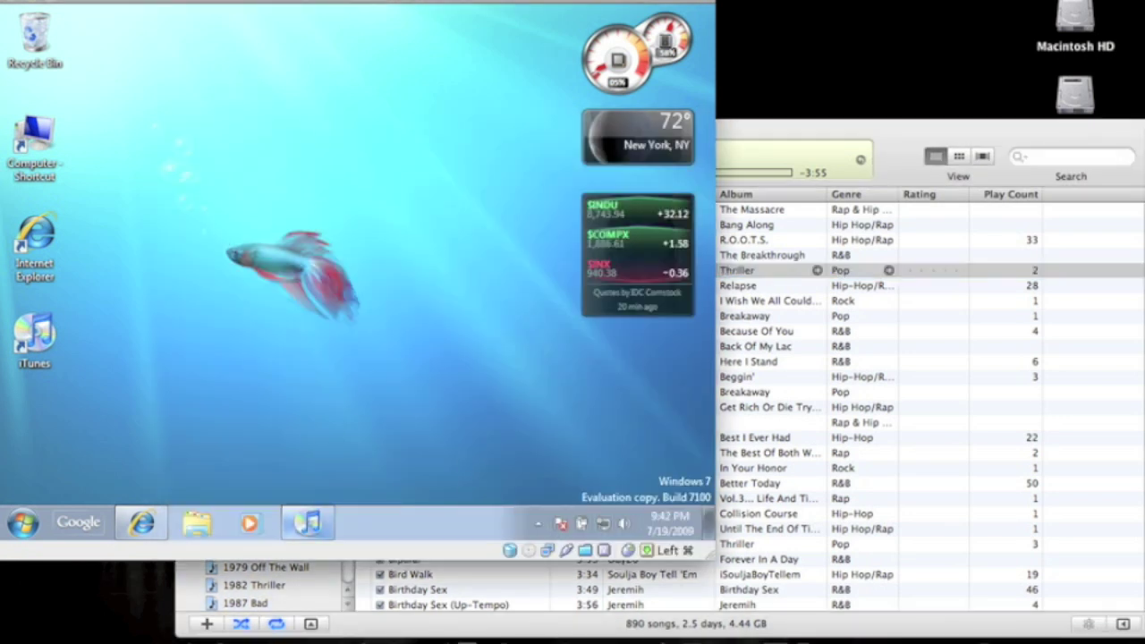
{"action": "left_click", "coordinate": [305, 528]}
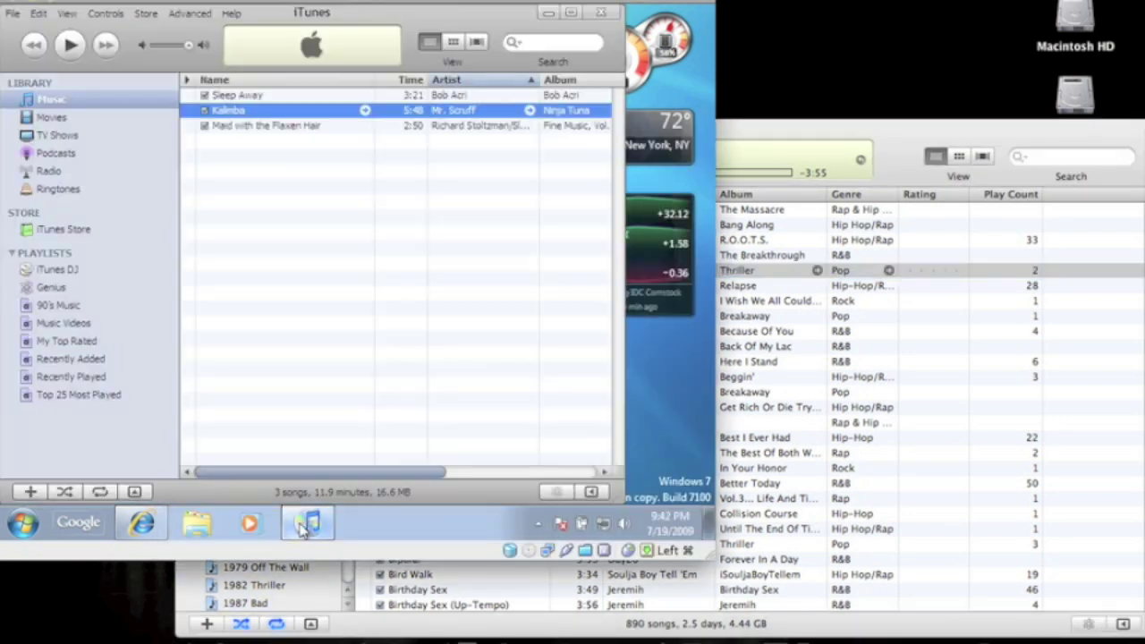
{"action": "right_click", "coordinate": [275, 111]}
{"action": "mouse_move", "coordinate": [313, 139]}
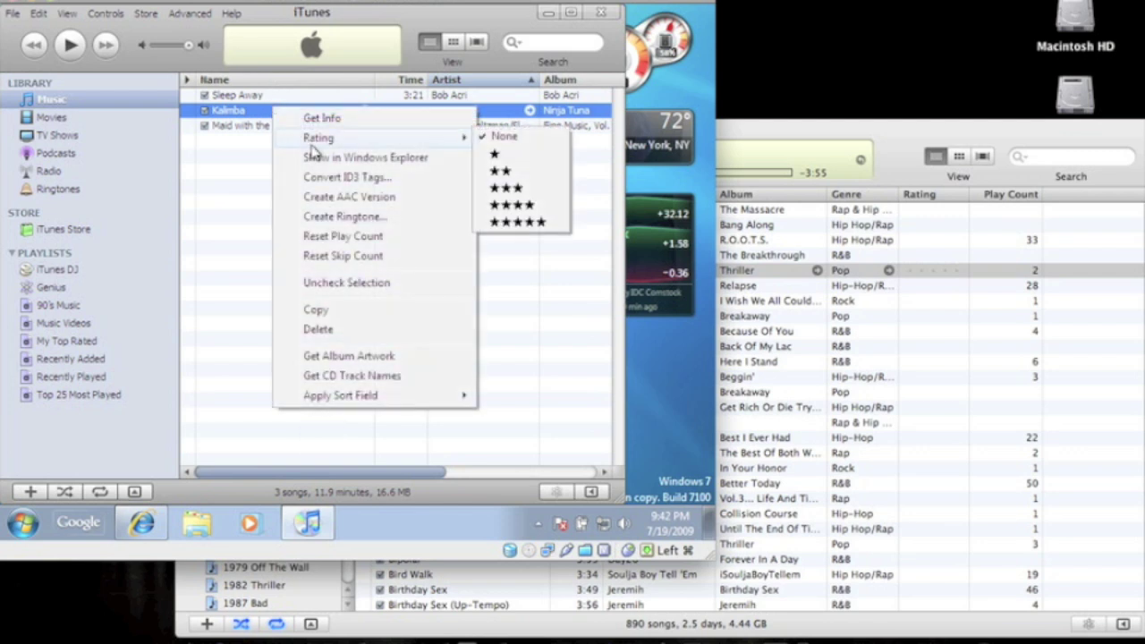
{"action": "left_click", "coordinate": [318, 118]}
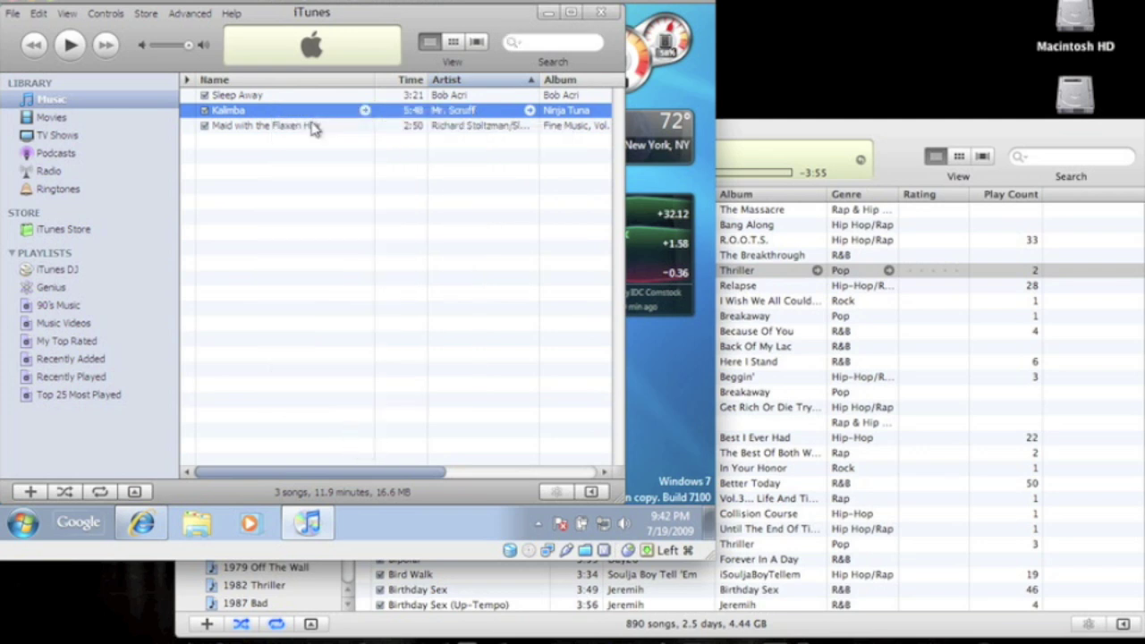
{"action": "left_click", "coordinate": [350, 70]}
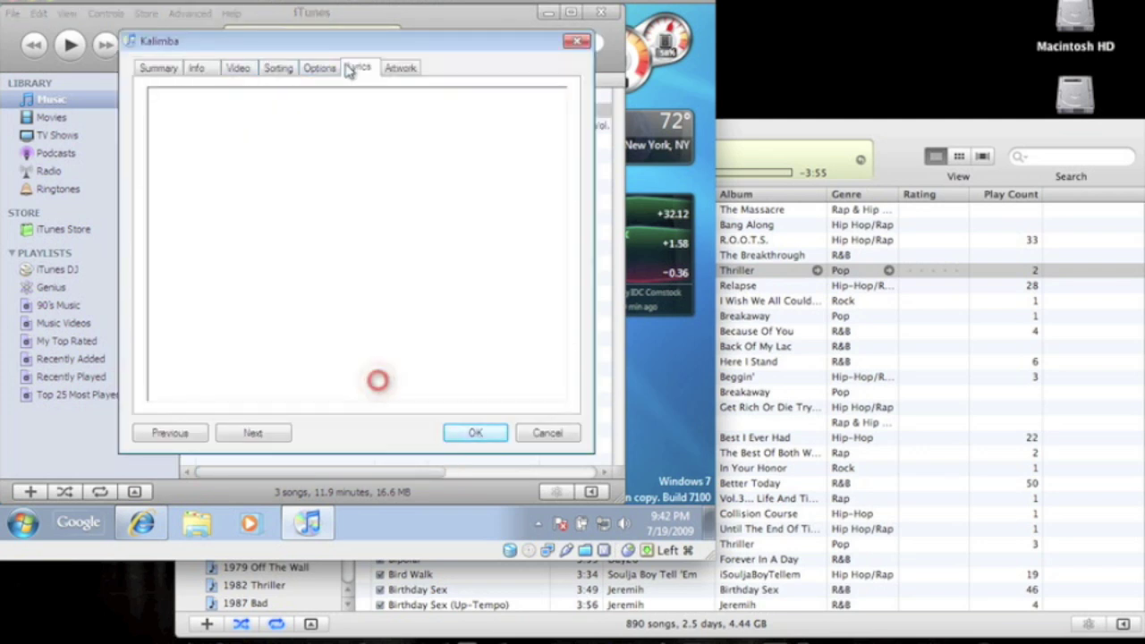
{"action": "left_click", "coordinate": [337, 69]}
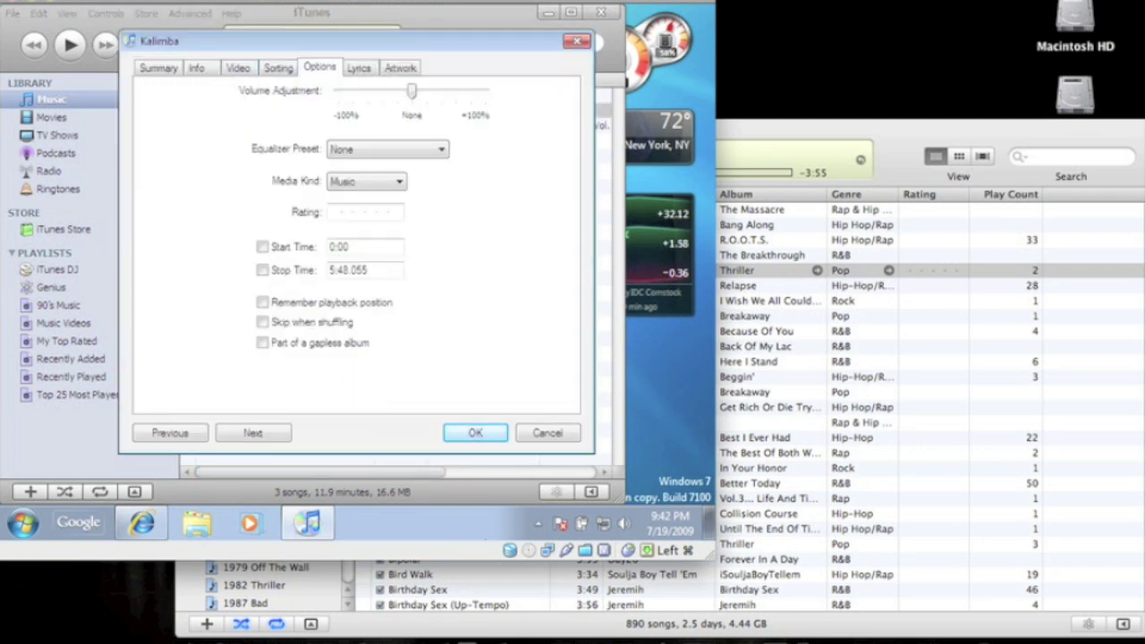
Step: Set the stop time of "Kalimba" to 0:30, enable its start time and apply the options
{"action": "left_click", "coordinate": [386, 265]}
{"action": "double_click", "coordinate": [386, 265]}
{"action": "left_click", "coordinate": [387, 265]}
{"action": "double_click", "coordinate": [387, 265]}
{"action": "type", "text": "0:30"}
{"action": "left_click", "coordinate": [263, 247]}
{"action": "left_click", "coordinate": [474, 434]}
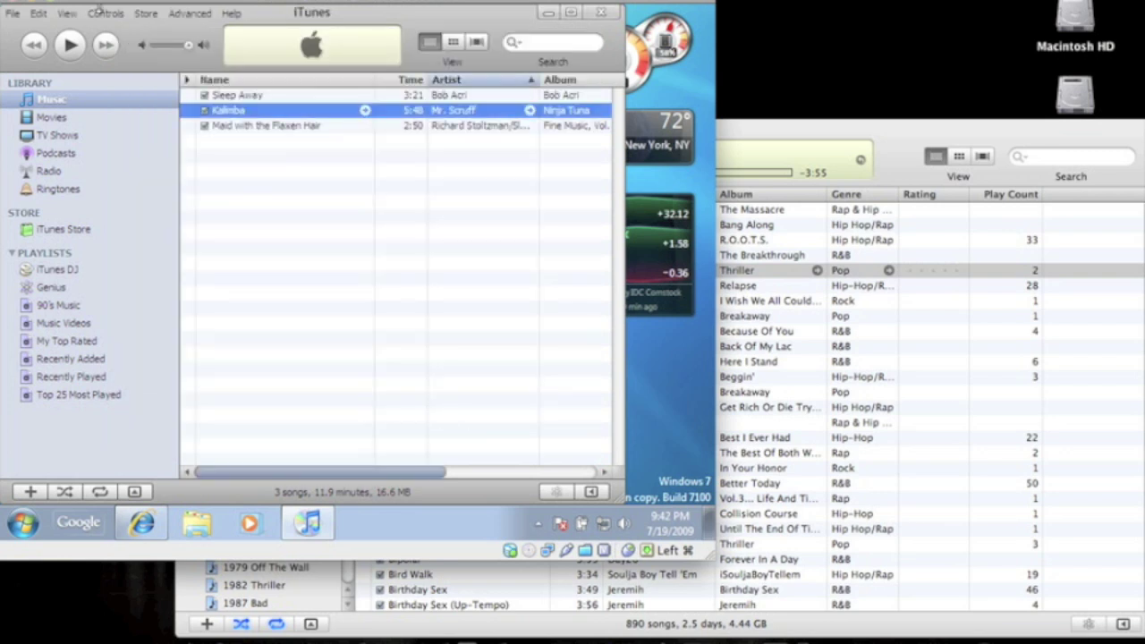
Step: Check in the Windows iTunes preferences that the import settings use the AAC Encoder
{"action": "left_click", "coordinate": [15, 13]}
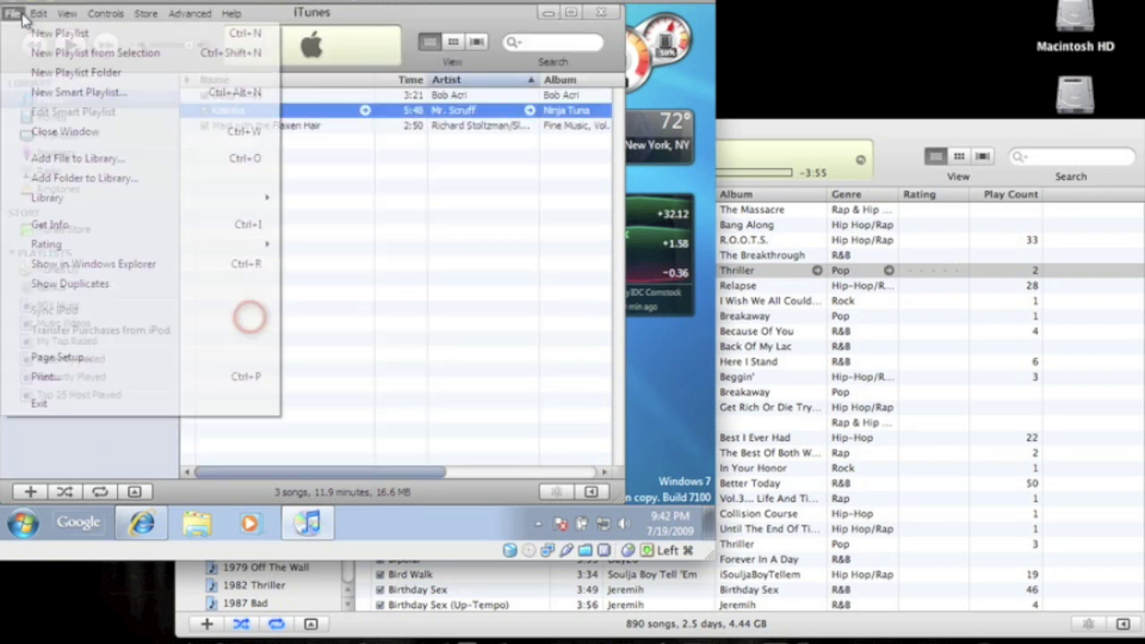
{"action": "mouse_move", "coordinate": [37, 19]}
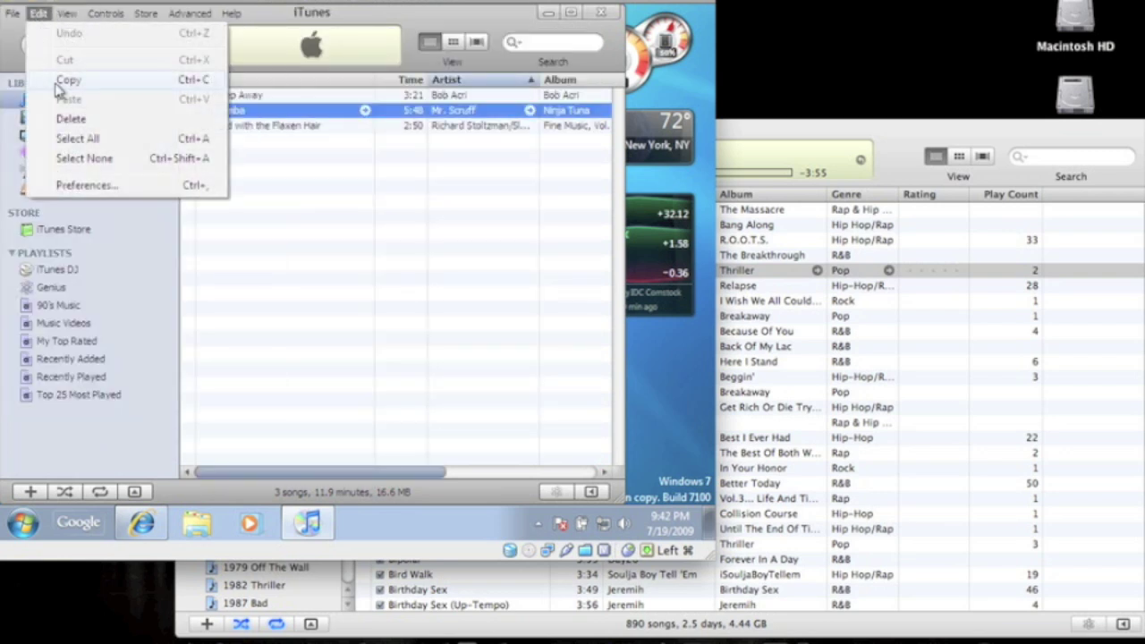
{"action": "left_click", "coordinate": [95, 185]}
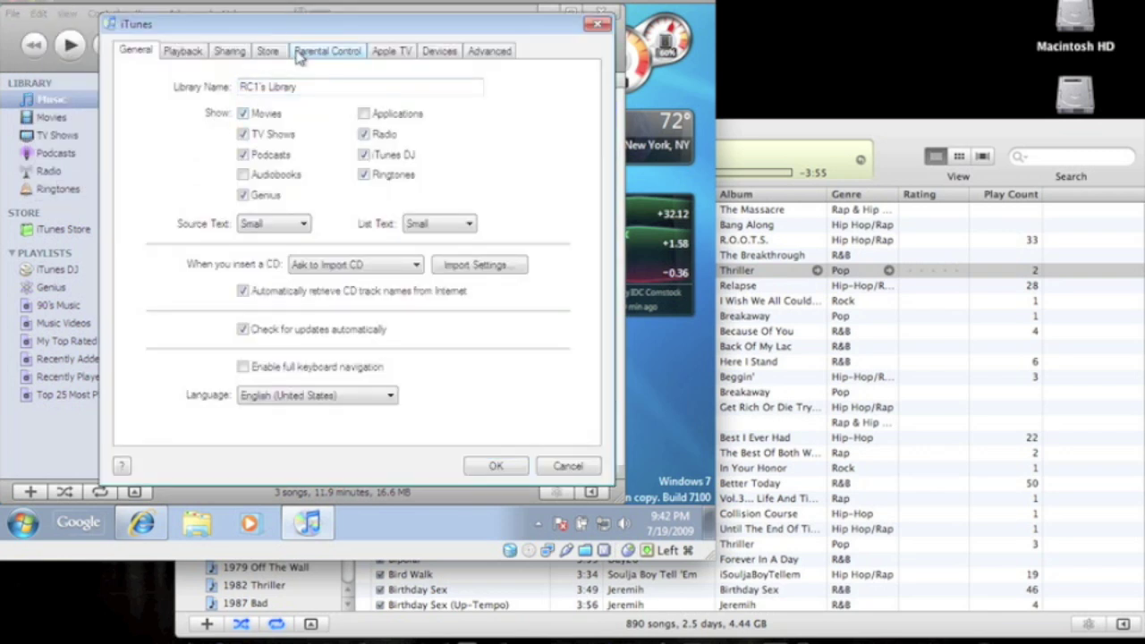
{"action": "left_click", "coordinate": [501, 269]}
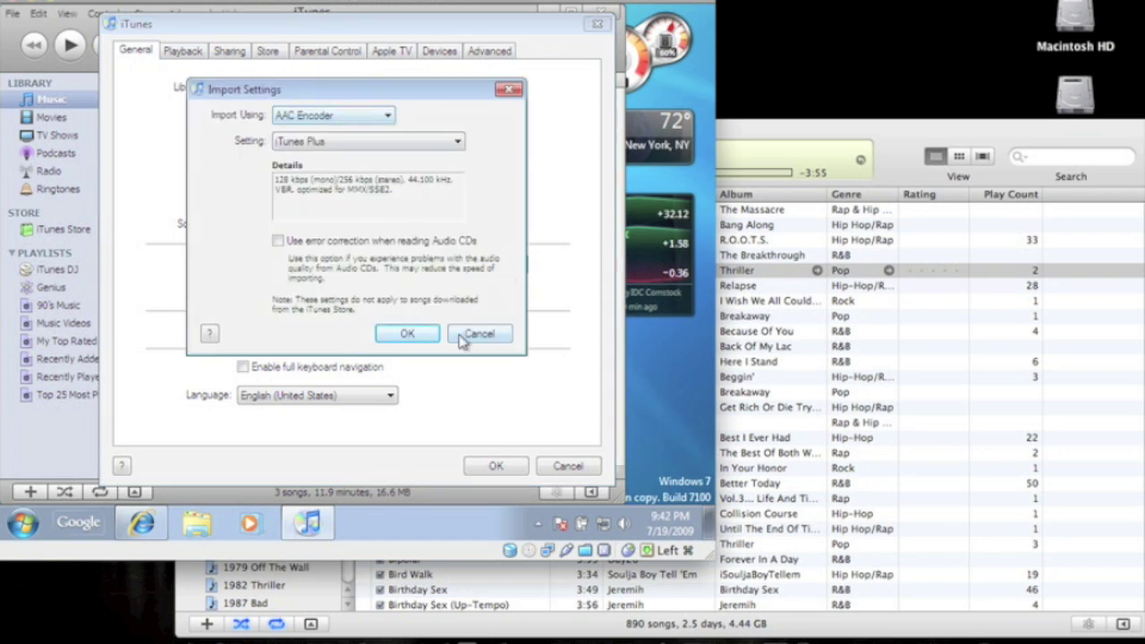
{"action": "left_click", "coordinate": [426, 338]}
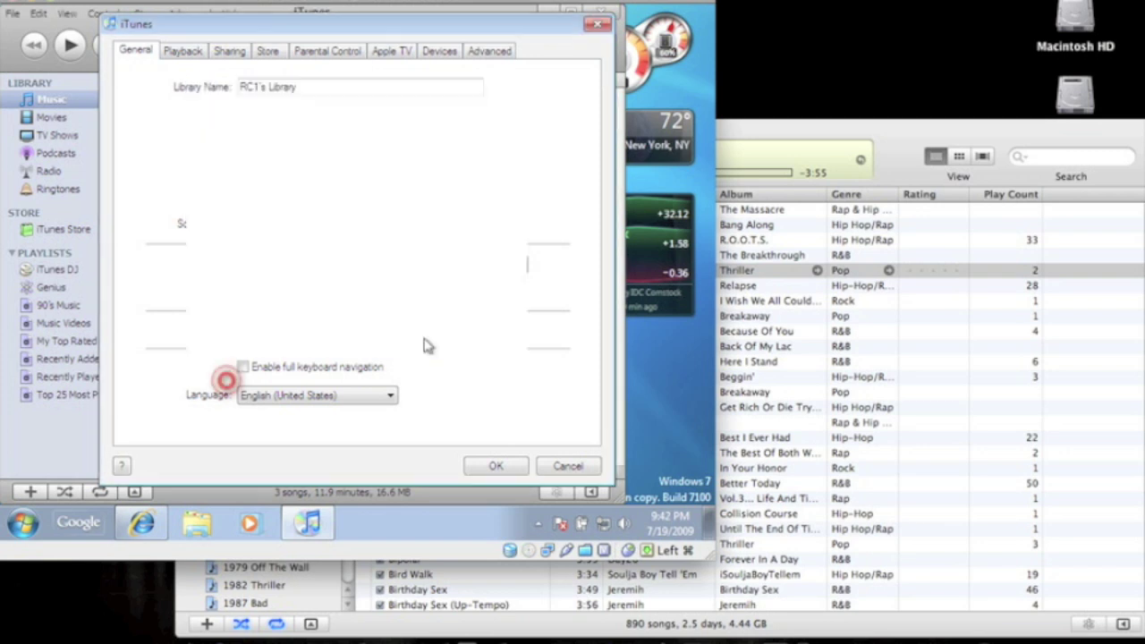
{"action": "left_click", "coordinate": [490, 466]}
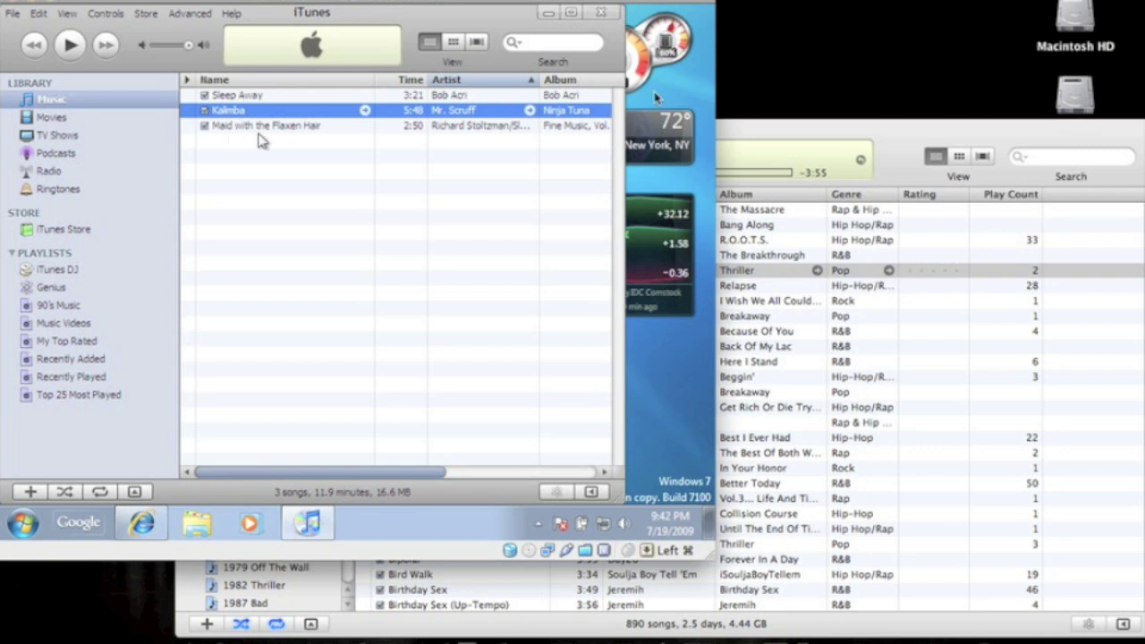
Step: Switch back to the Mac iTunes window and create an AAC version of the trimmed song "Beat It"
{"action": "left_click", "coordinate": [730, 133]}
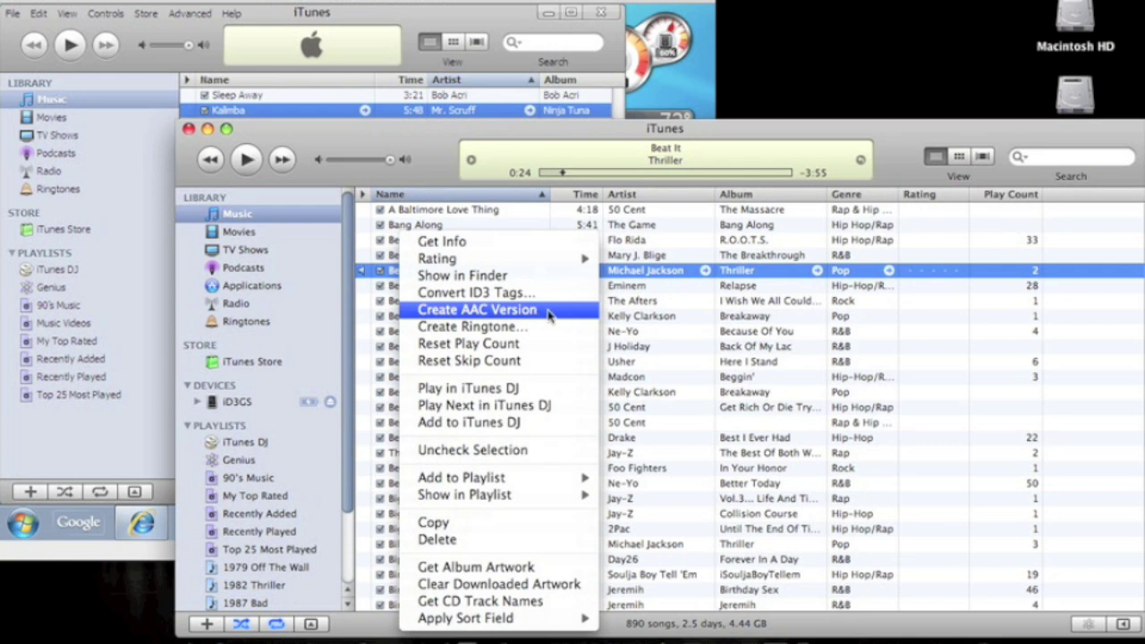
{"action": "left_click", "coordinate": [549, 316]}
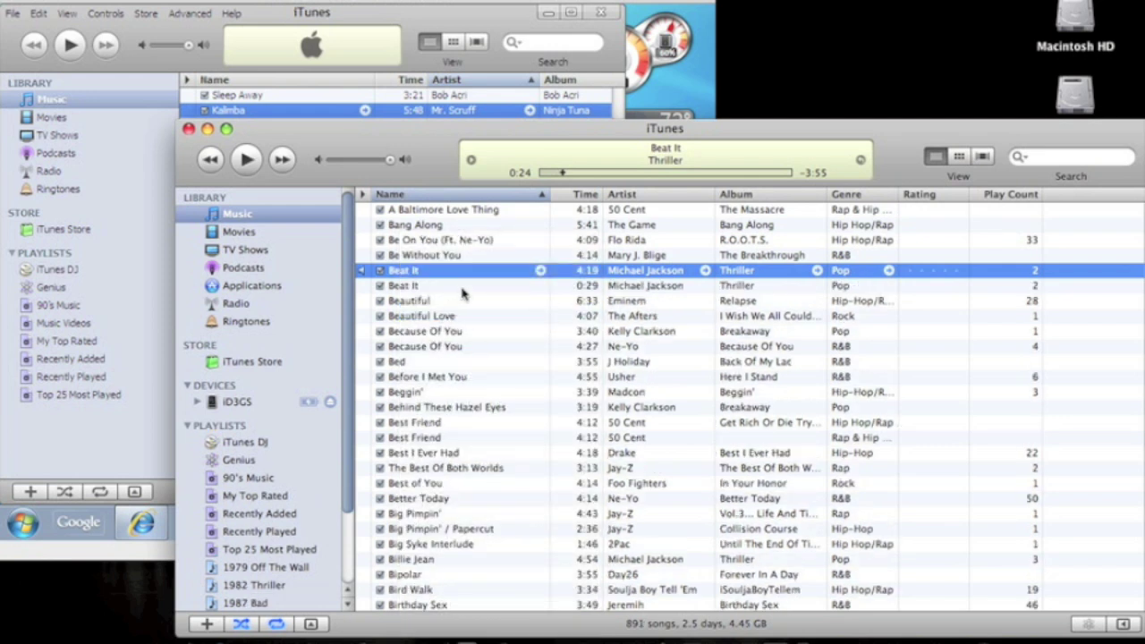
Step: Play the 0:29 version of "Beat It" briefly to check it, and pause it
{"action": "left_click", "coordinate": [462, 288]}
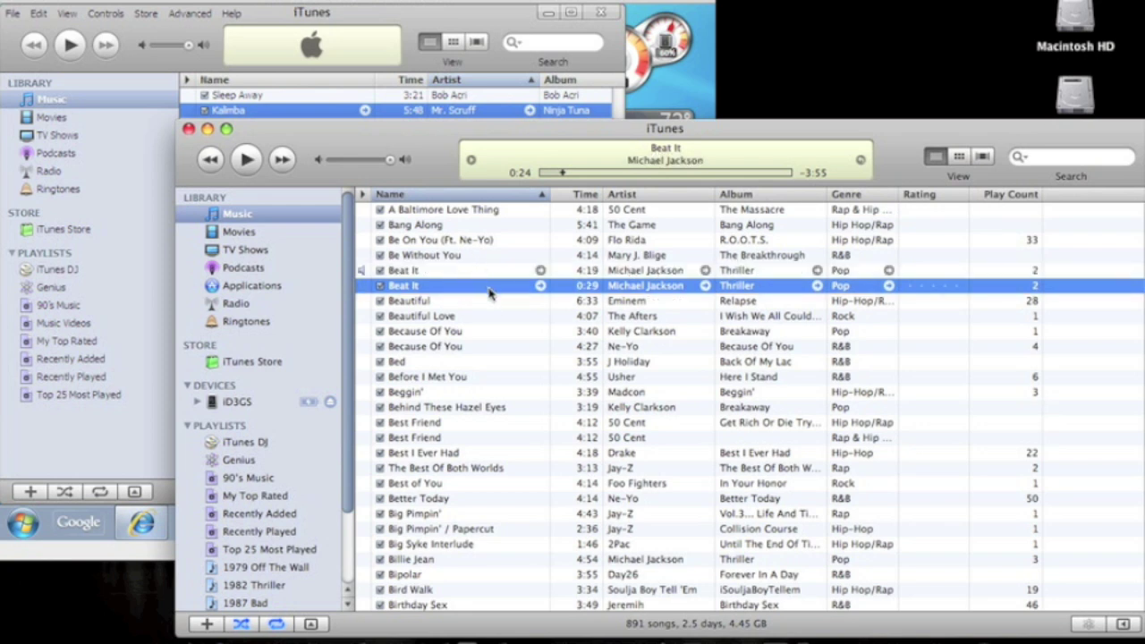
{"action": "double_click", "coordinate": [603, 293]}
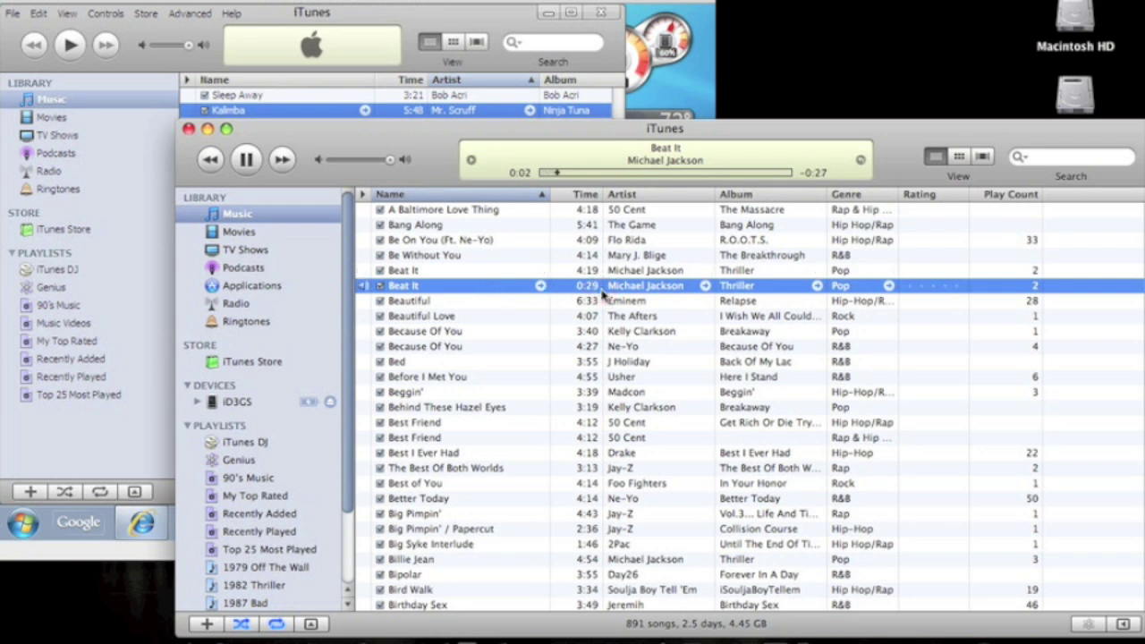
{"action": "left_click", "coordinate": [250, 163]}
Step: Show the 0:29 version of "Beat It" in Finder and move the Thriller folder window clear of the iTunes song list
{"action": "right_click", "coordinate": [489, 291]}
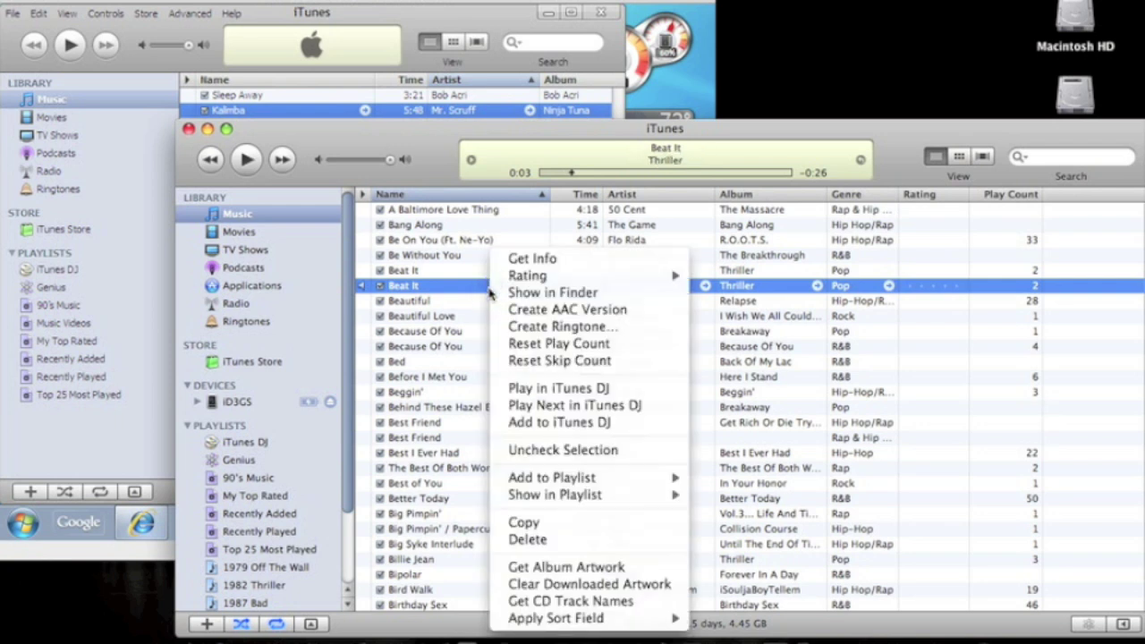
{"action": "left_click", "coordinate": [528, 301]}
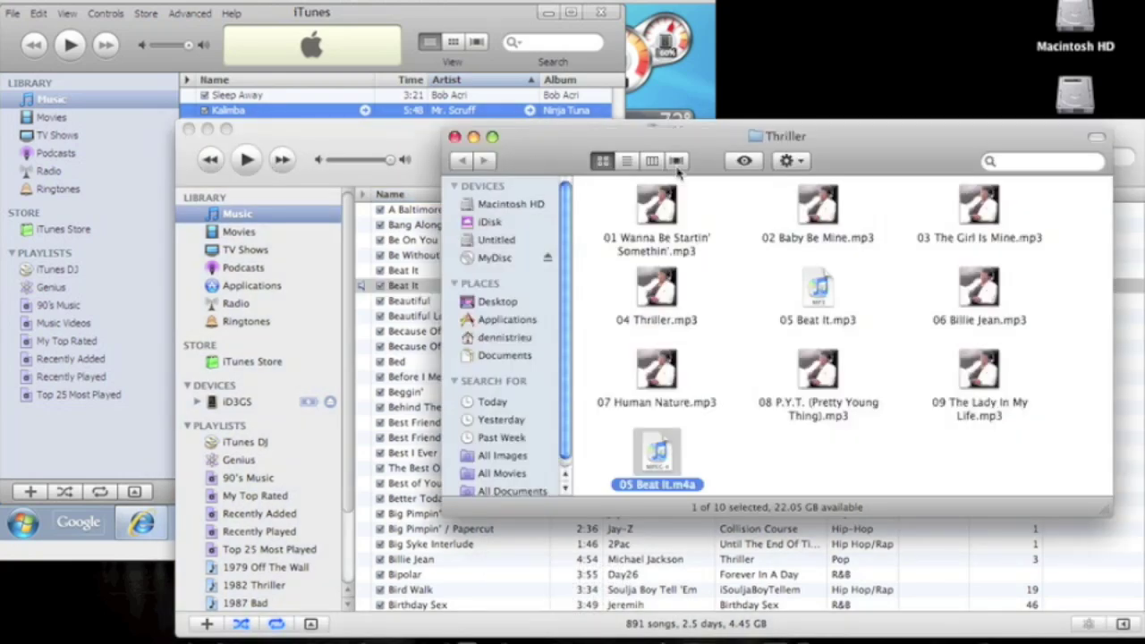
{"action": "left_click_drag", "start_coordinate": [716, 143], "coordinate": [741, 33]}
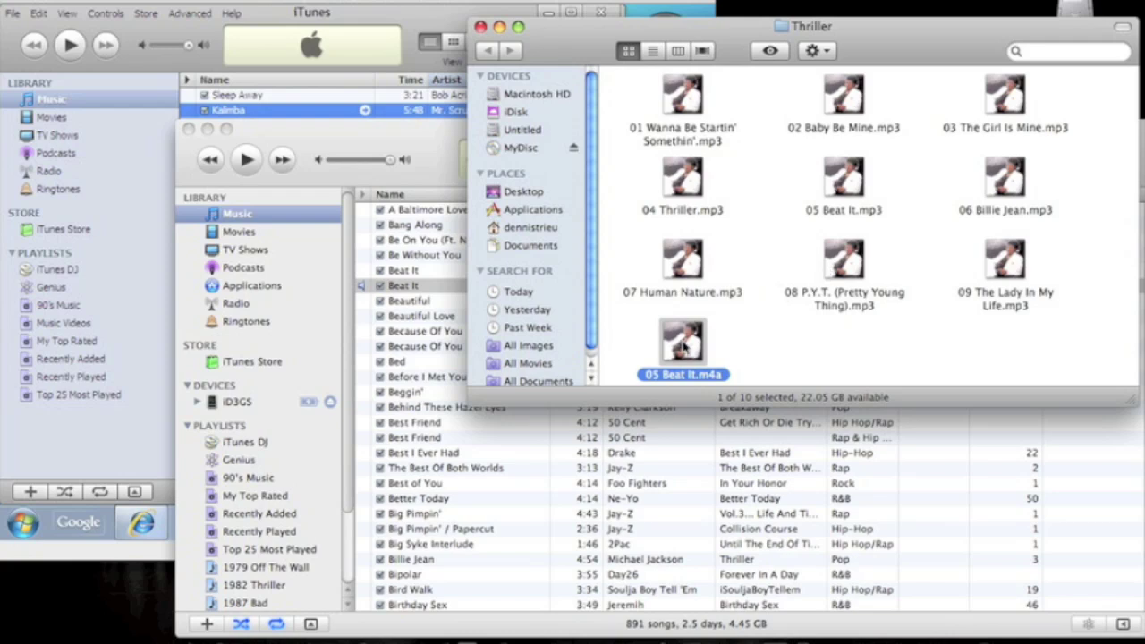
Step: Change the extension of "05 Beat It.m4a" to .m4r in its file info and accept the new extension
{"action": "right_click", "coordinate": [684, 348]}
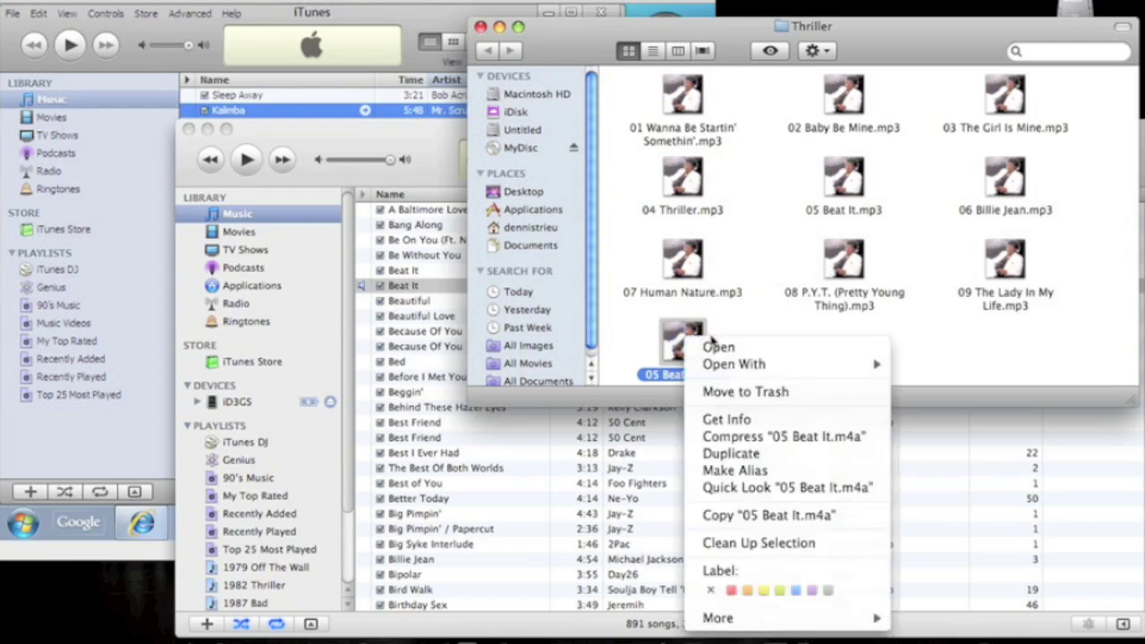
{"action": "left_click", "coordinate": [753, 420]}
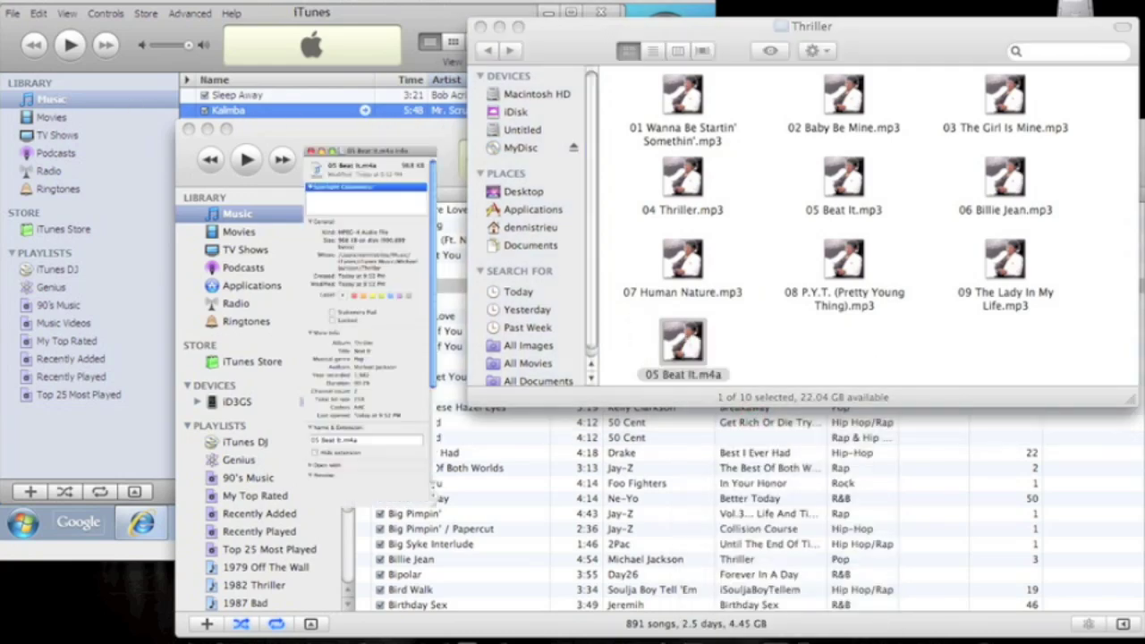
{"action": "scroll", "coordinate": [175, 259], "scroll_direction": "down", "scroll_amount": 6}
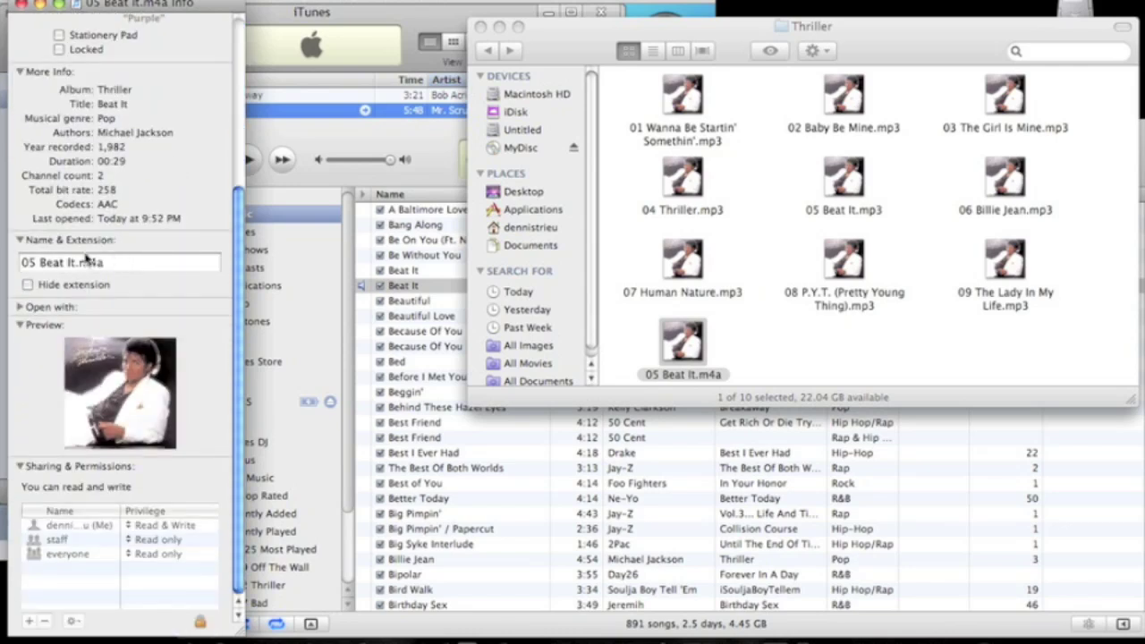
{"action": "left_click", "coordinate": [133, 262]}
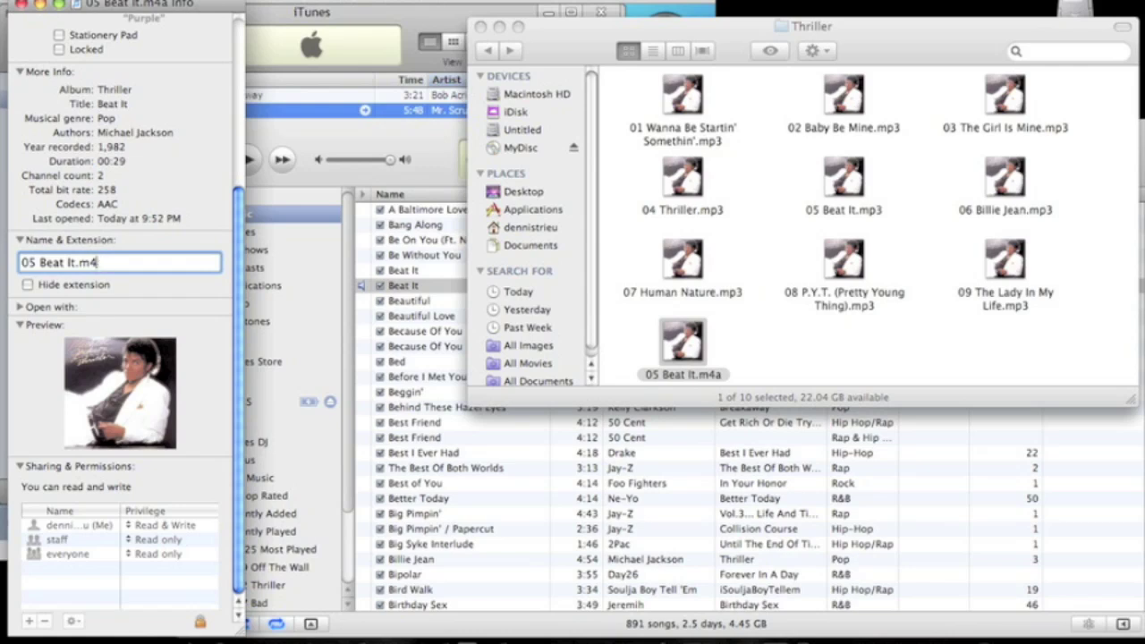
{"action": "left_click", "coordinate": [21, 5]}
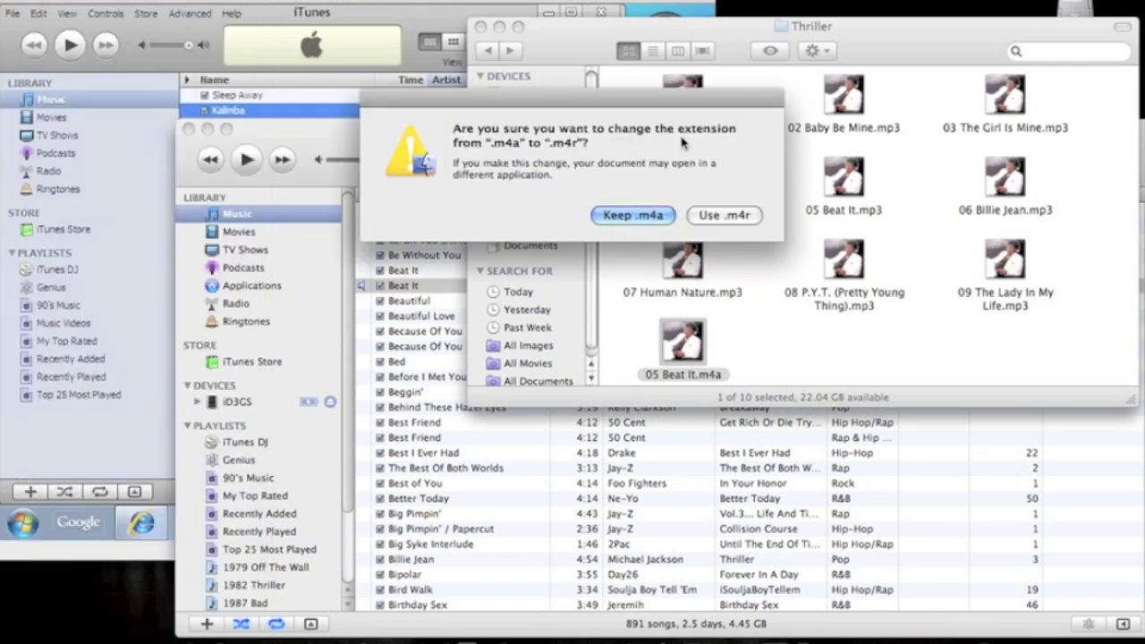
{"action": "left_click", "coordinate": [727, 219]}
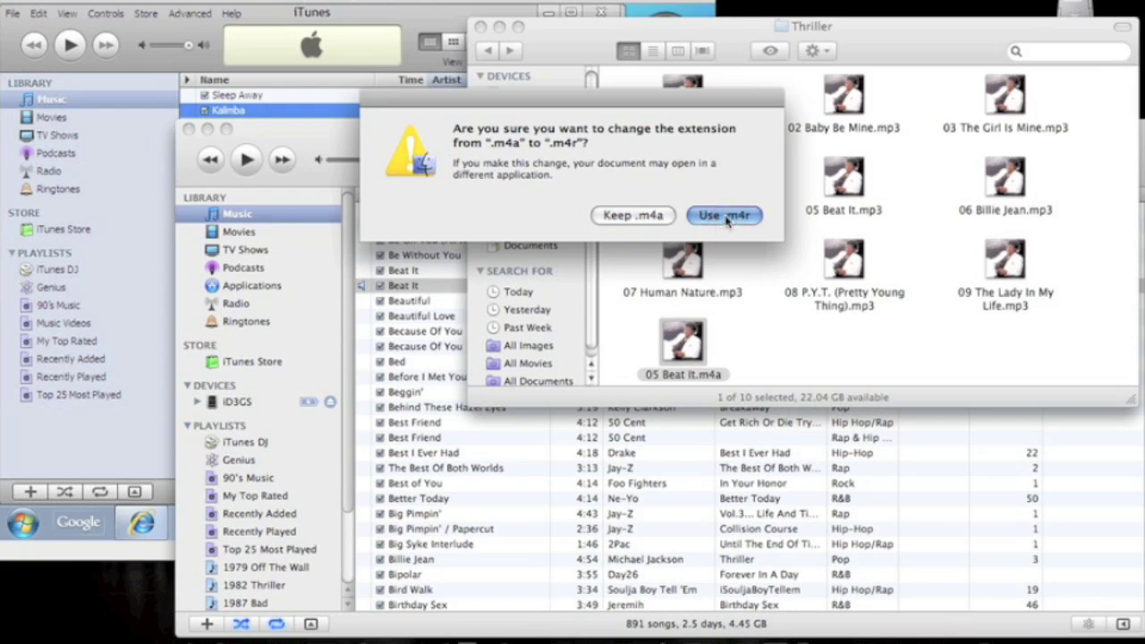
{"action": "left_click", "coordinate": [727, 217]}
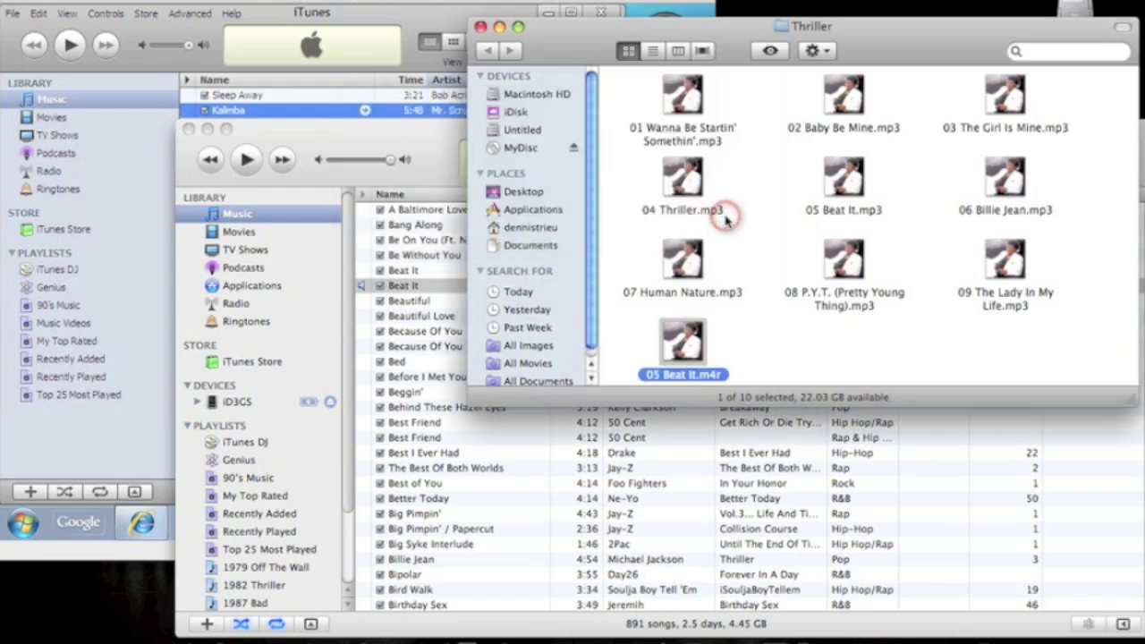
{"action": "left_click", "coordinate": [838, 351]}
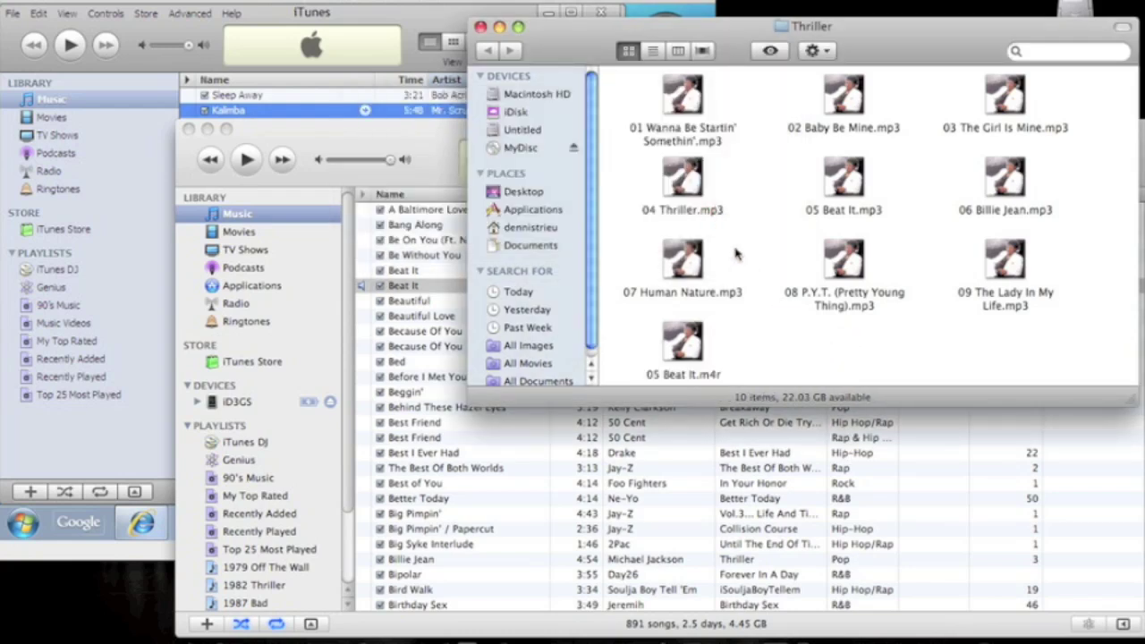
Step: Open the Mac iTunes Ringtones library and try to add "05 Beat It.m4r" to it from the Thriller folder
{"action": "left_click", "coordinate": [416, 145]}
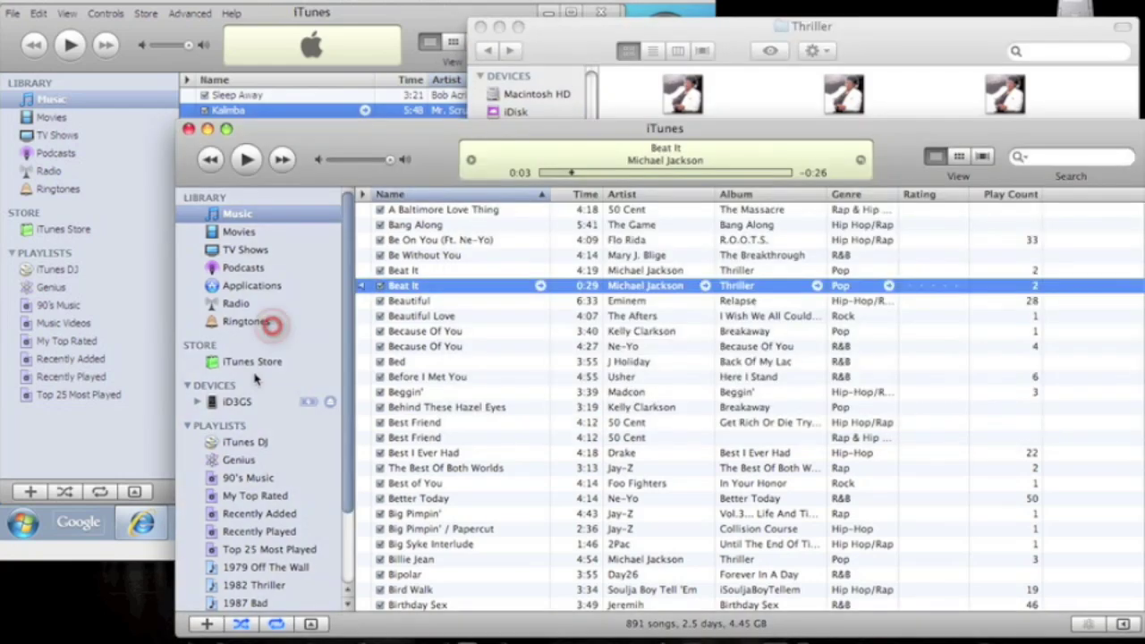
{"action": "left_click", "coordinate": [254, 321]}
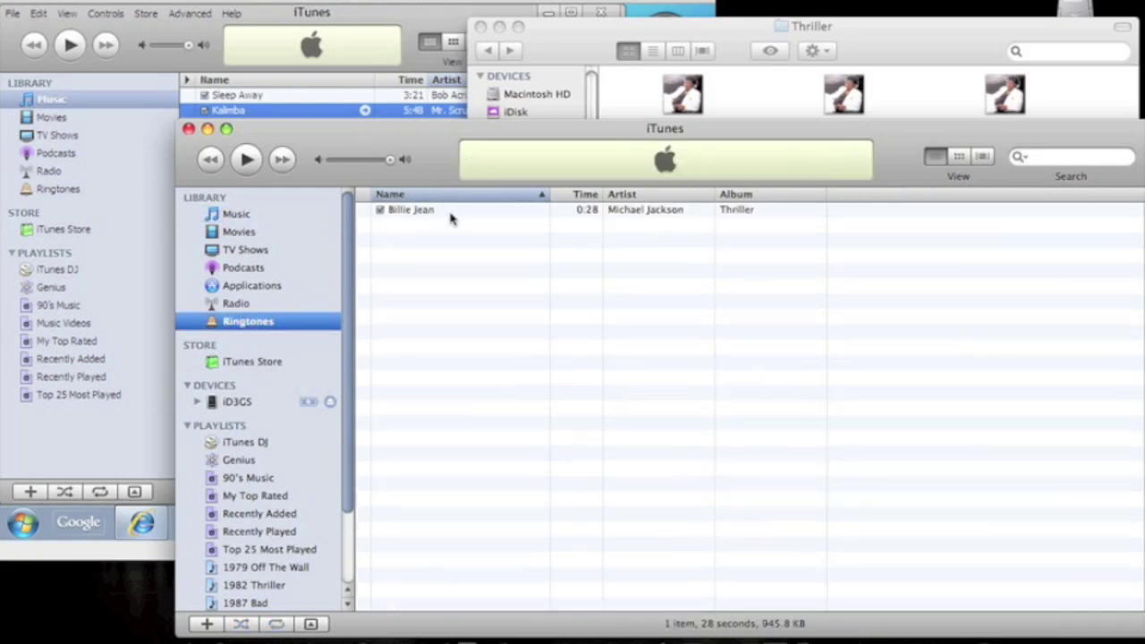
{"action": "left_click", "coordinate": [623, 34]}
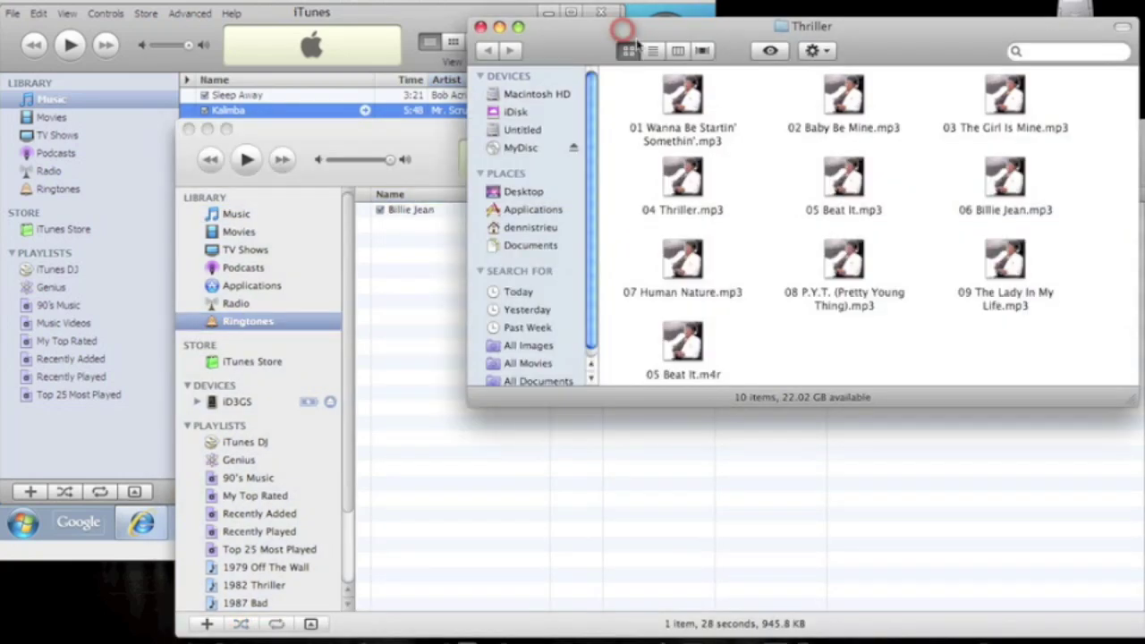
{"action": "left_click_drag", "start_coordinate": [677, 344], "coordinate": [417, 274]}
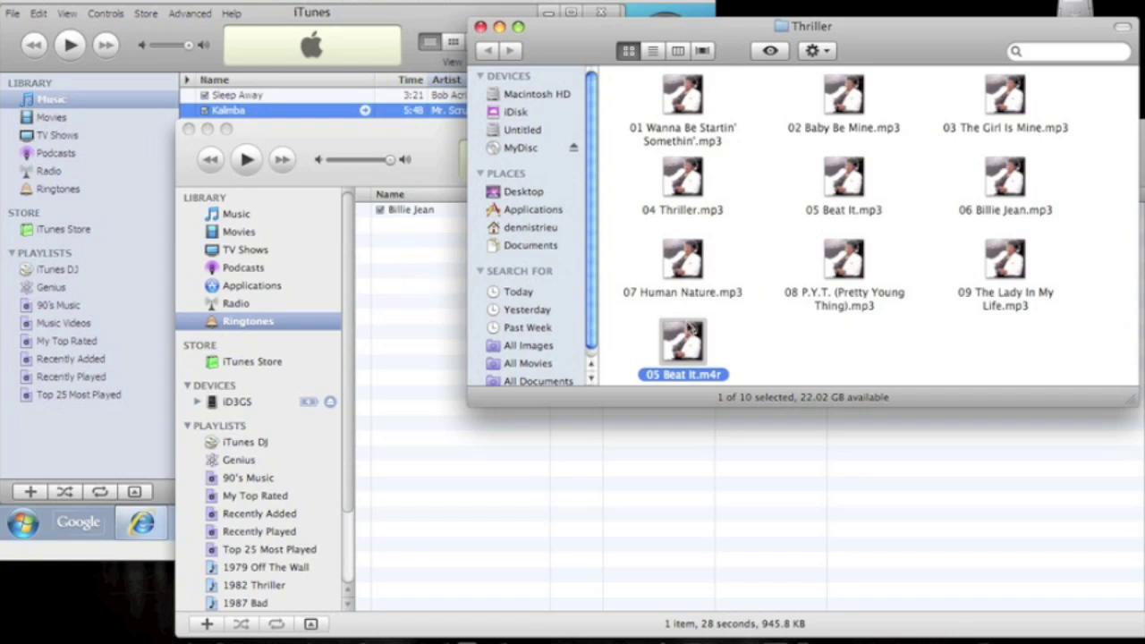
Step: Duplicate "05 Beat It.m4r" in Finder and add the copy to the iTunes Ringtones library
{"action": "right_click", "coordinate": [688, 346]}
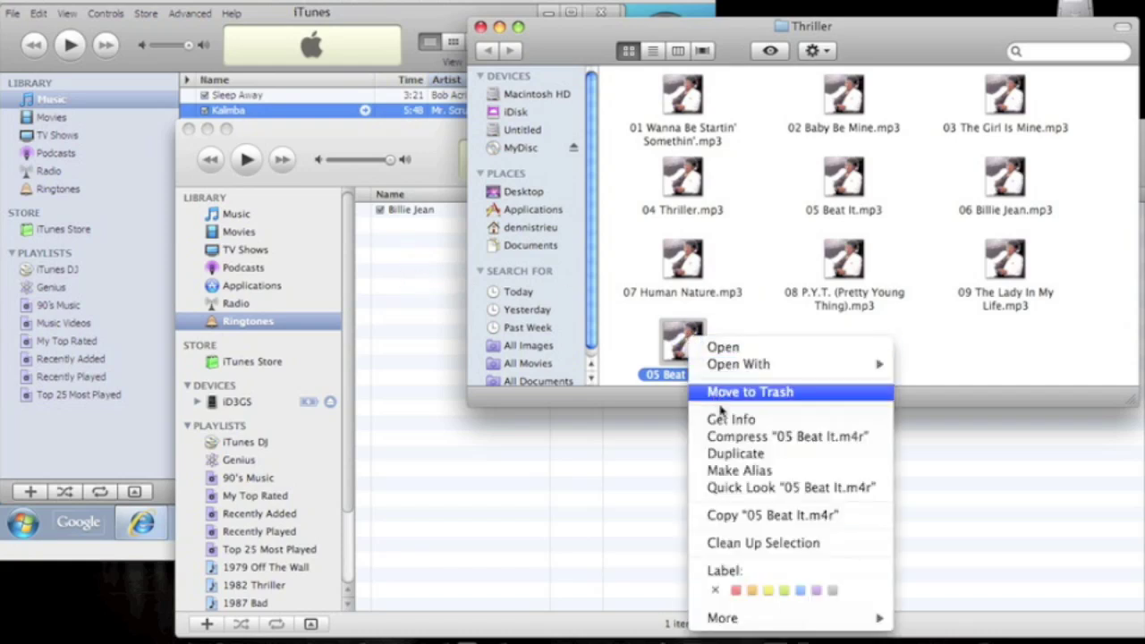
{"action": "left_click", "coordinate": [736, 455]}
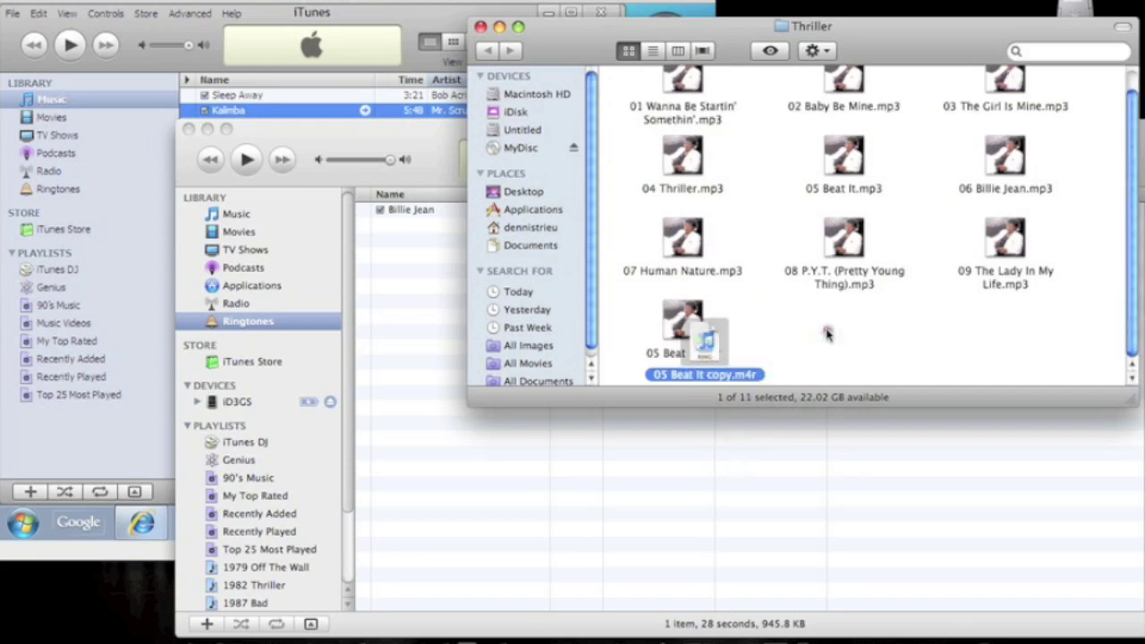
{"action": "left_click_drag", "start_coordinate": [823, 327], "coordinate": [437, 298]}
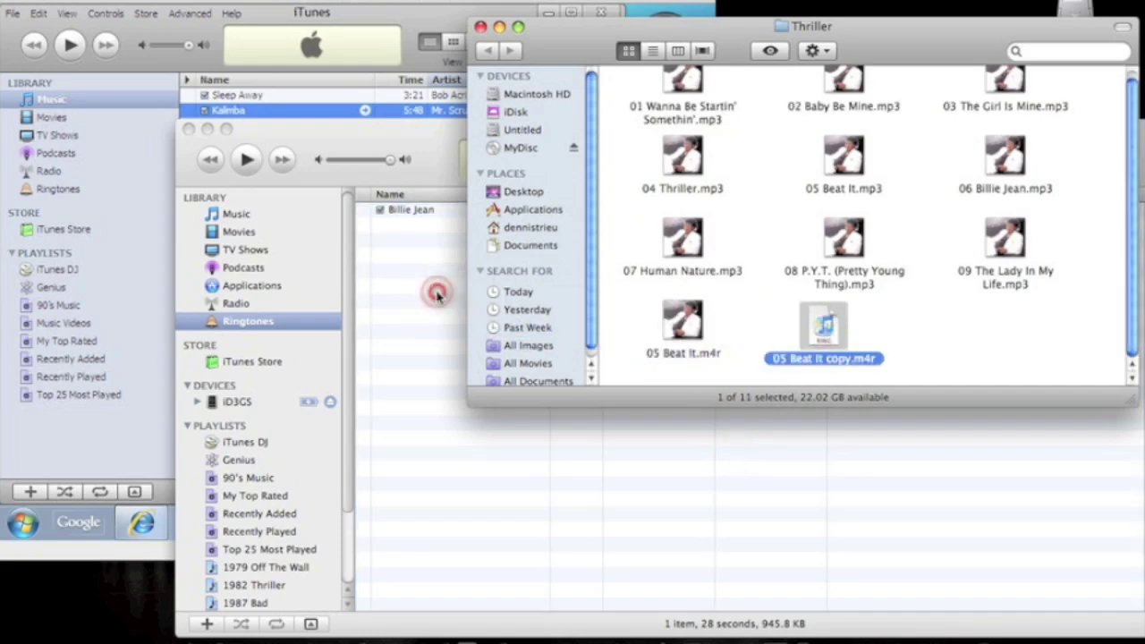
{"action": "left_click", "coordinate": [437, 293]}
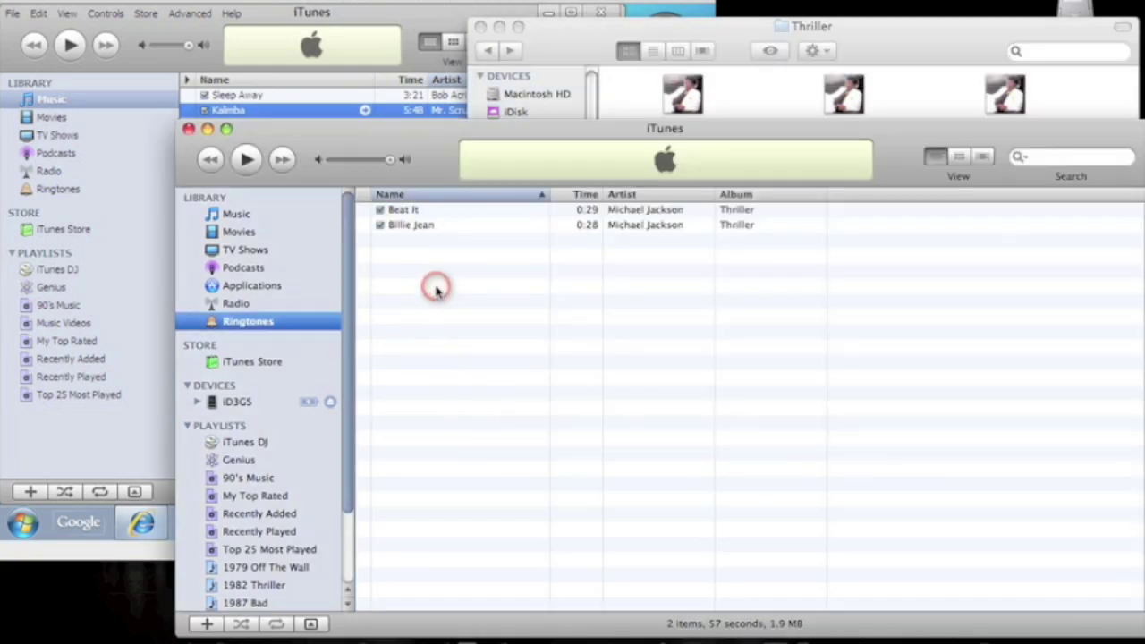
{"action": "left_click", "coordinate": [427, 211]}
{"action": "left_click", "coordinate": [237, 322]}
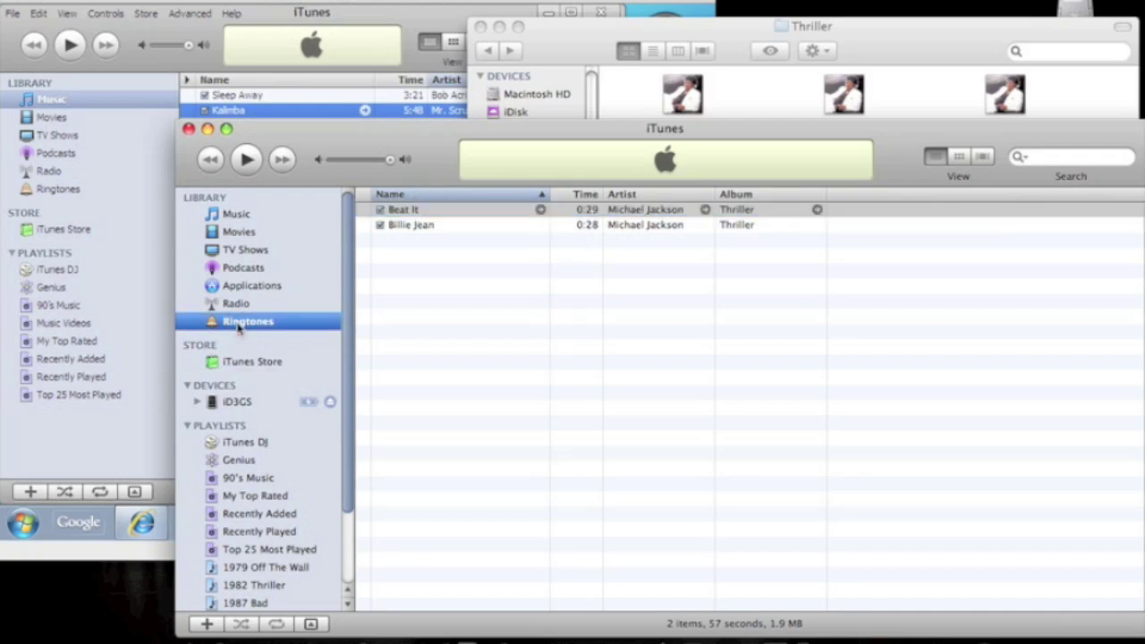
Step: Switch to iTunes in the Windows 7 virtual machine and create an AAC version of "Kalimba"
{"action": "left_click", "coordinate": [143, 150]}
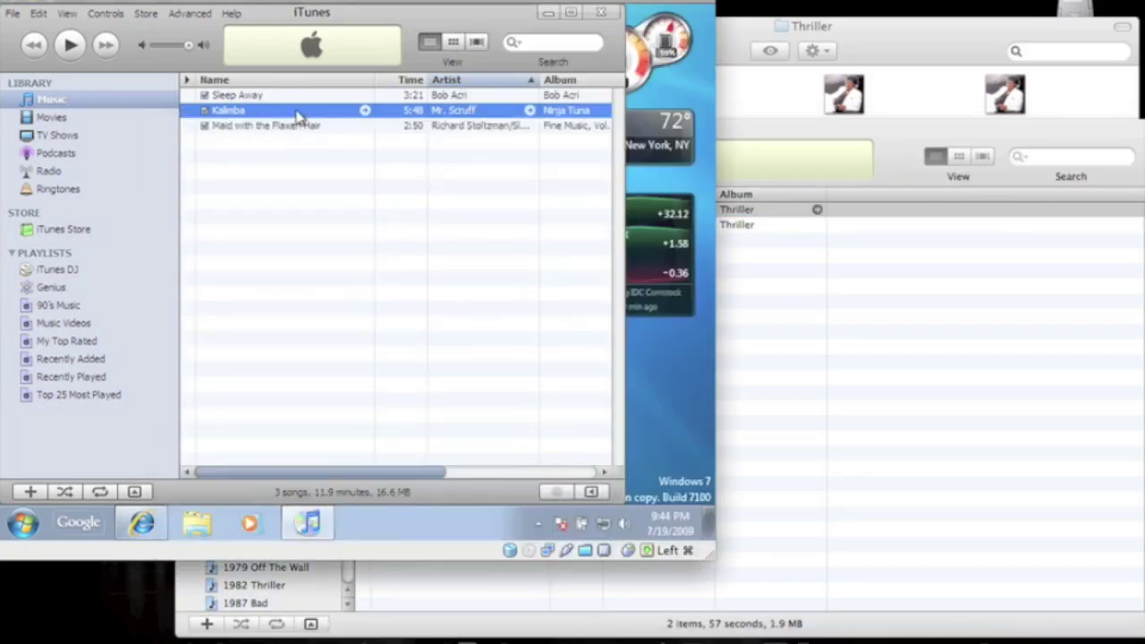
{"action": "right_click", "coordinate": [298, 114]}
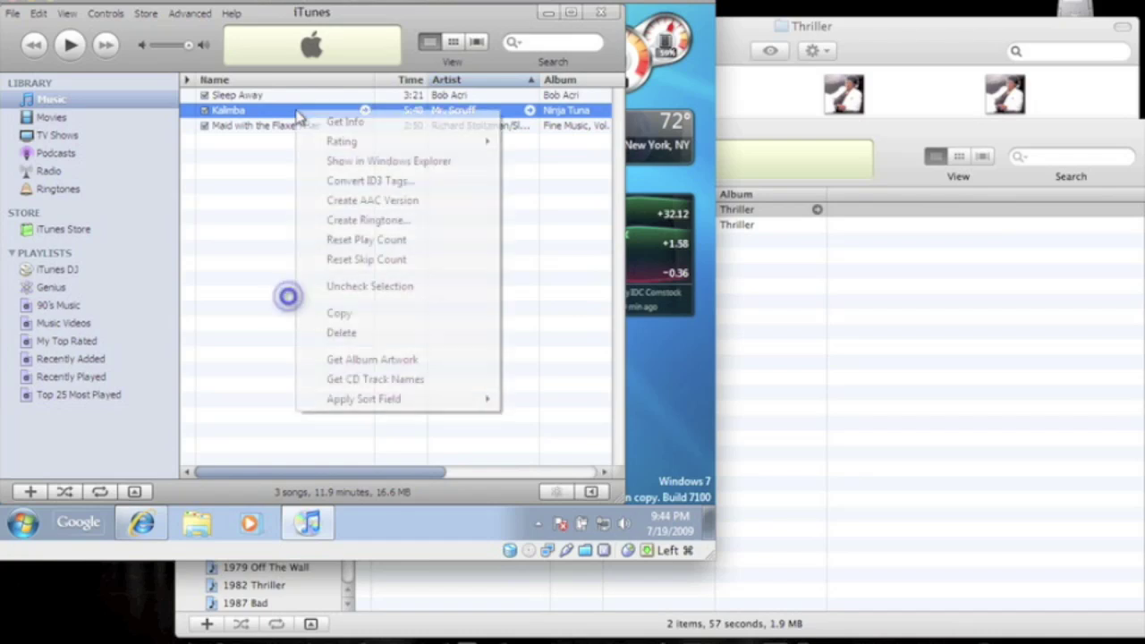
{"action": "left_click", "coordinate": [346, 206]}
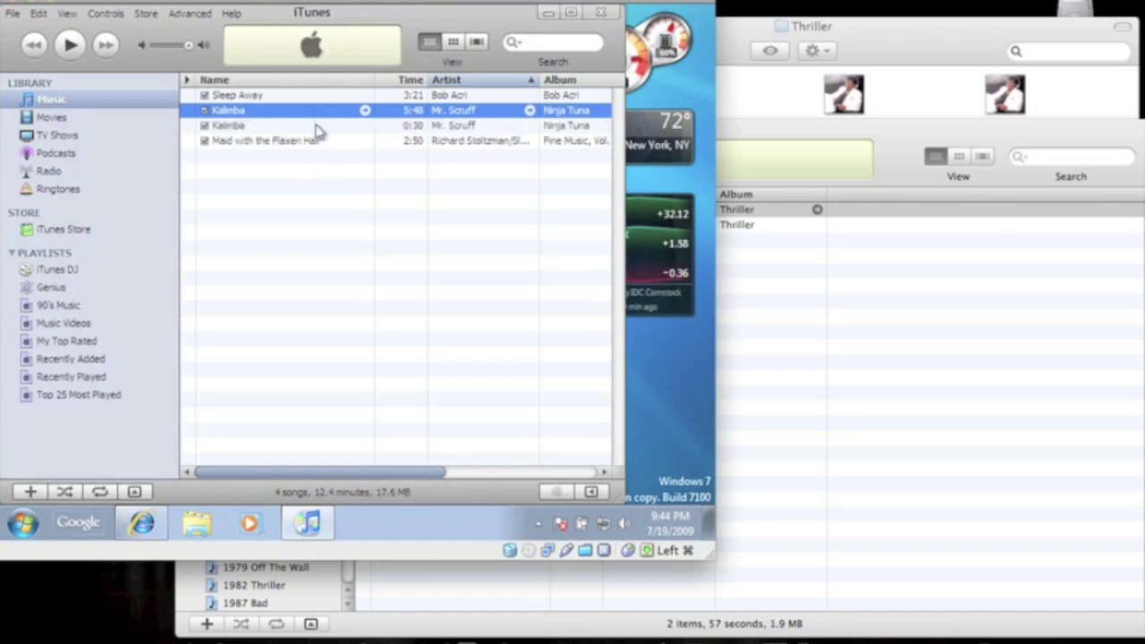
Step: Show the 0:30 version of "Kalimba" in Windows Explorer
{"action": "left_click", "coordinate": [320, 127]}
{"action": "right_click", "coordinate": [318, 128]}
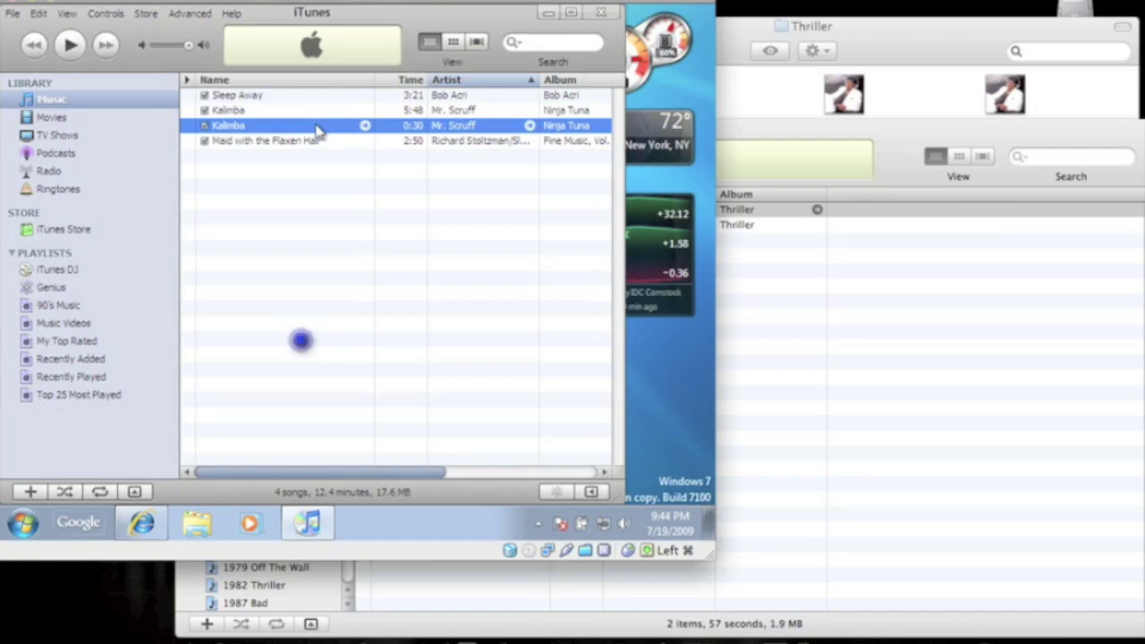
{"action": "left_click", "coordinate": [364, 176]}
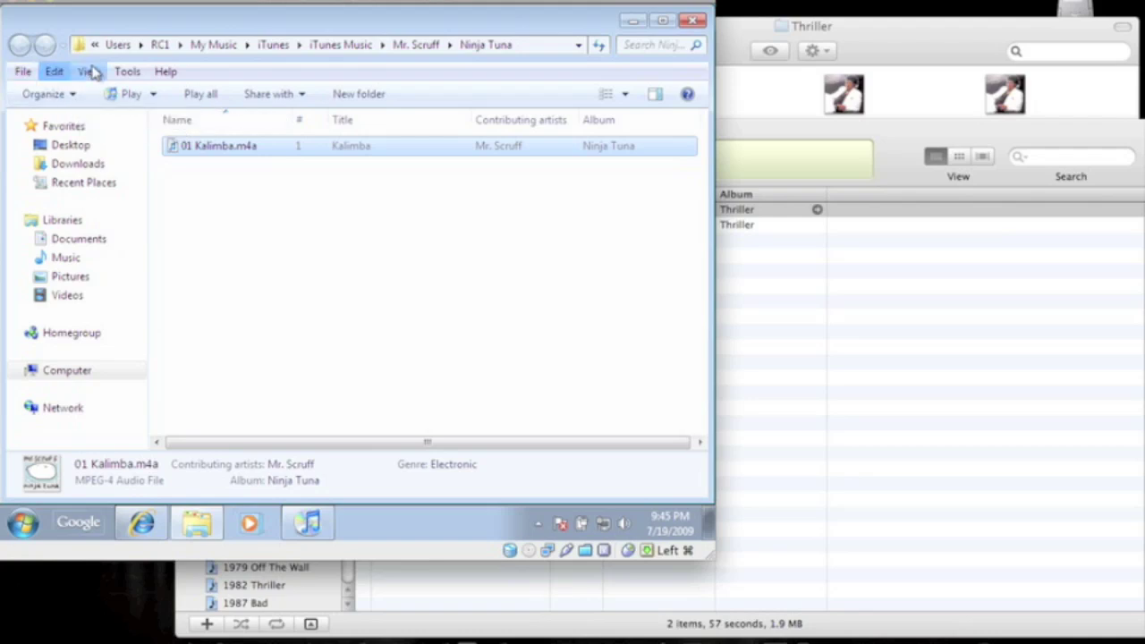
Step: Check the "Hide extensions for known file types" setting in the folder view options and close them with OK
{"action": "left_click", "coordinate": [123, 71]}
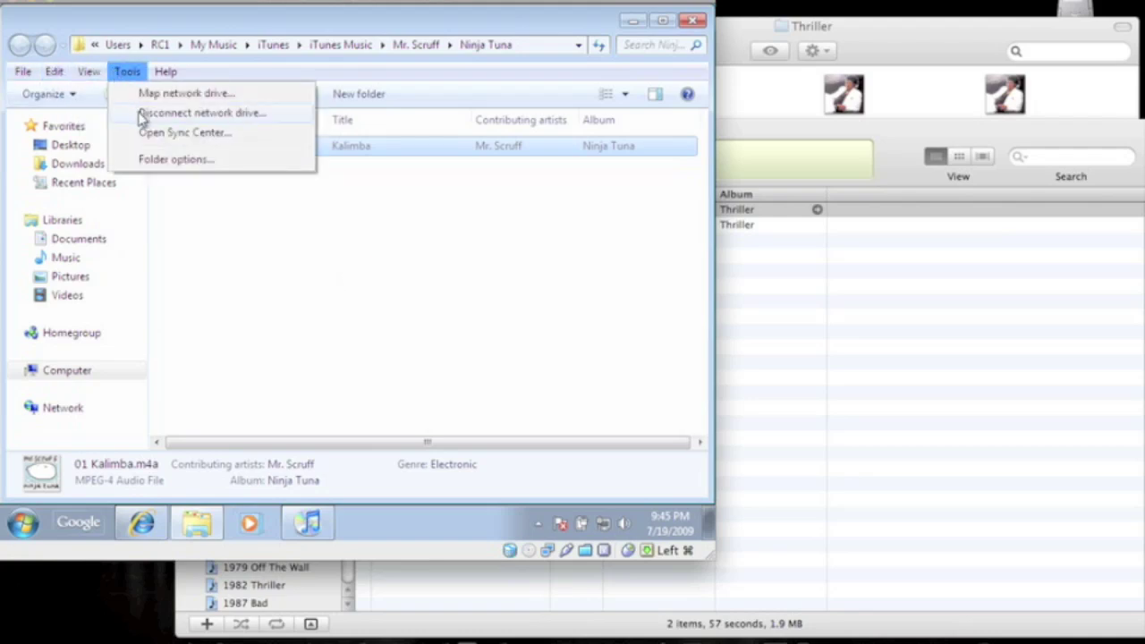
{"action": "left_click", "coordinate": [211, 286]}
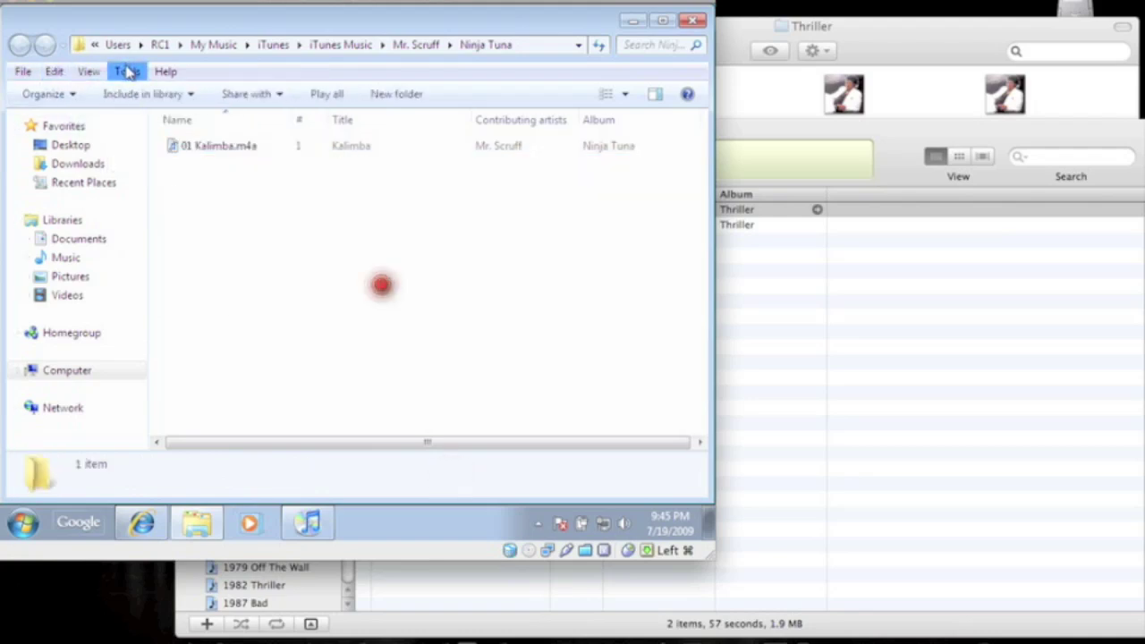
{"action": "left_click", "coordinate": [127, 71]}
{"action": "left_click", "coordinate": [123, 72]}
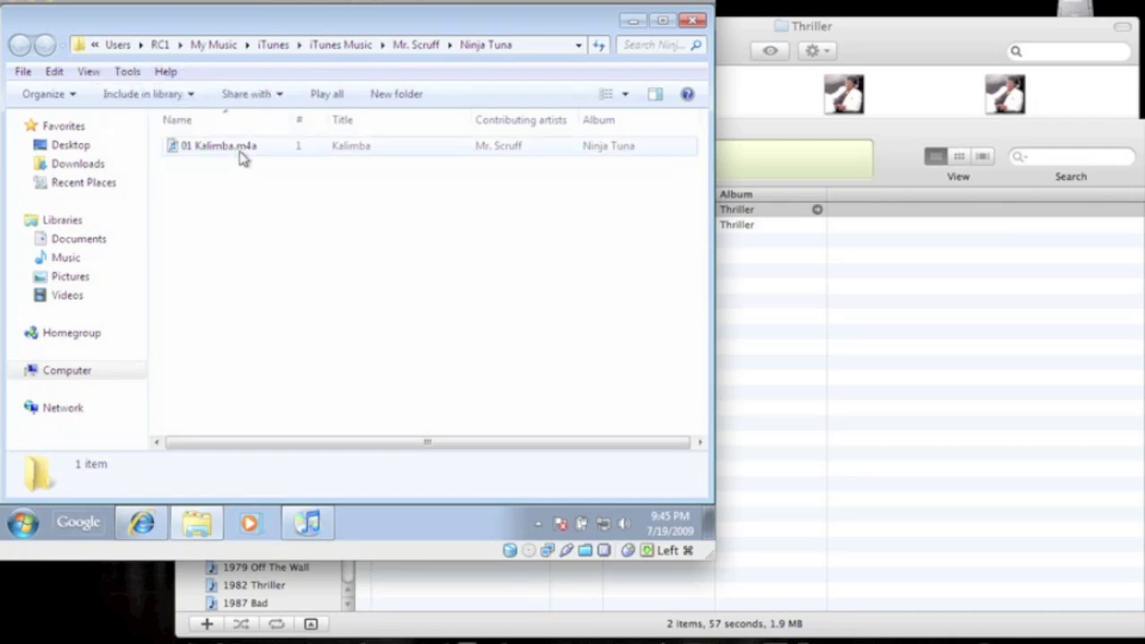
{"action": "left_click", "coordinate": [127, 72]}
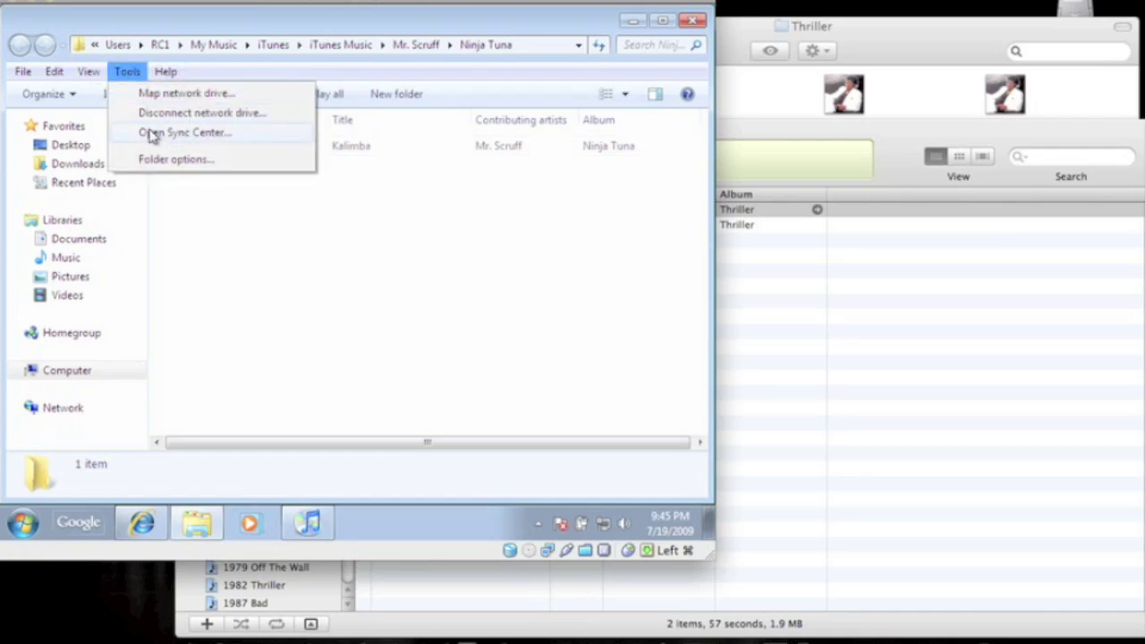
{"action": "left_click", "coordinate": [159, 159]}
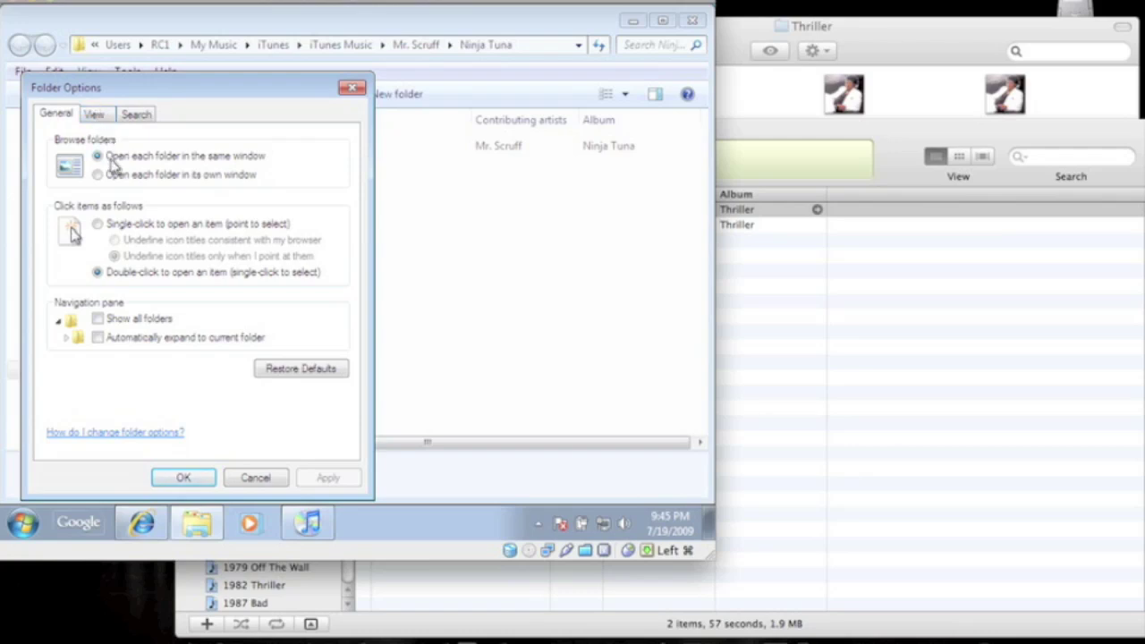
{"action": "left_click", "coordinate": [97, 114]}
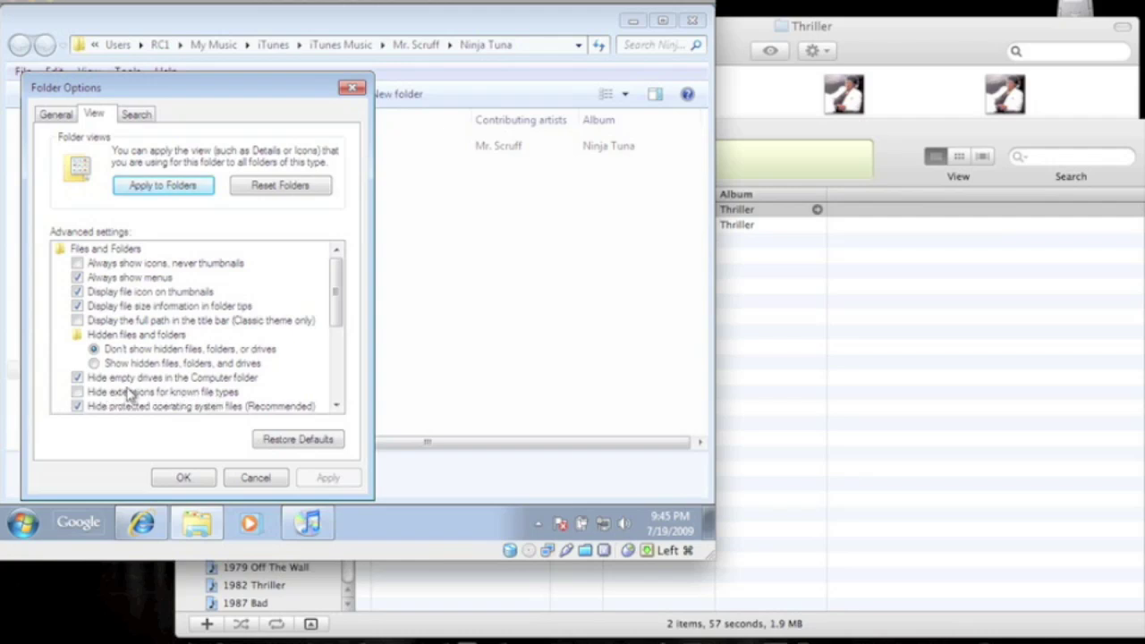
{"action": "left_click", "coordinate": [183, 478]}
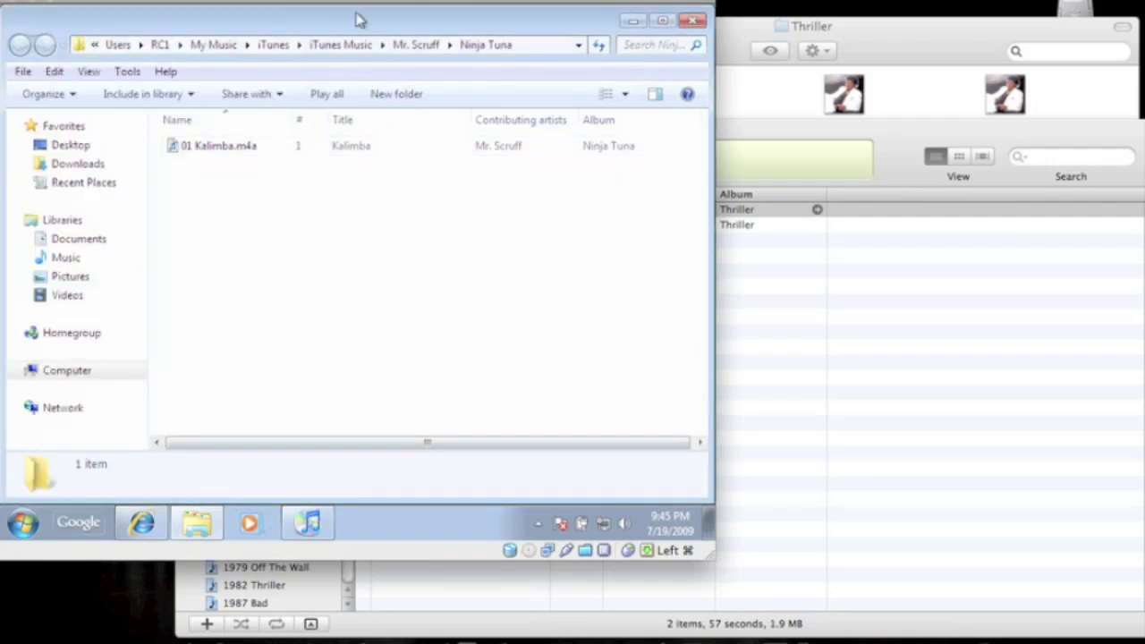
Step: Rename "01 Kalimba.m4a" to "01 Kalimba.m4r" in Windows Explorer and accept the extension change
{"action": "left_click", "coordinate": [261, 154]}
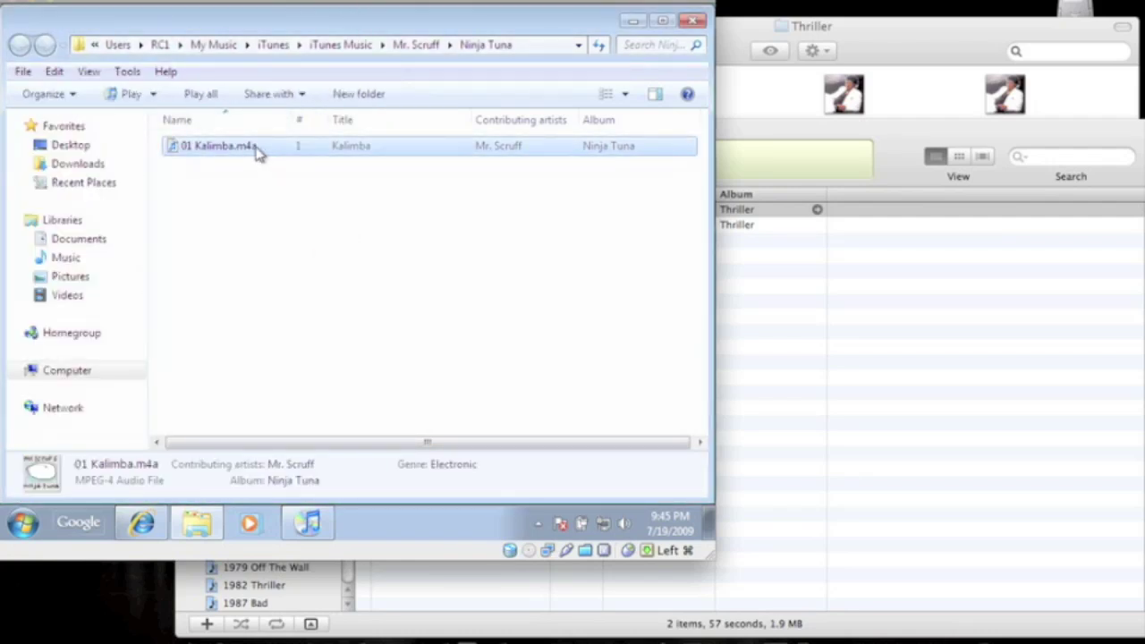
{"action": "left_click", "coordinate": [259, 150]}
{"action": "left_click", "coordinate": [330, 250]}
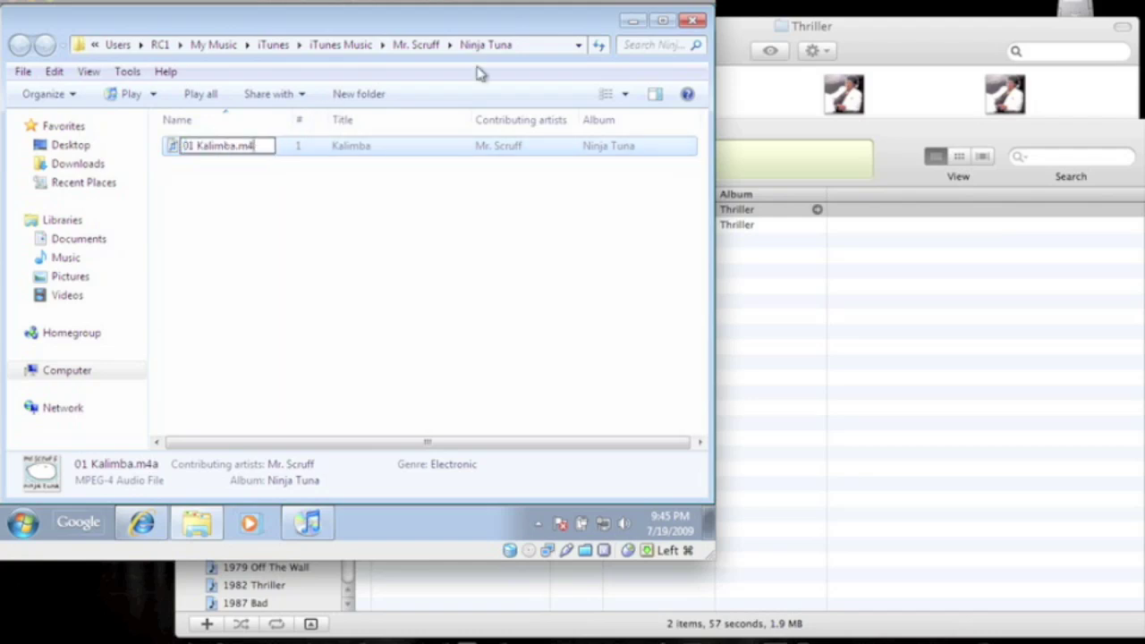
{"action": "type", "text": "r"}
{"action": "left_click", "coordinate": [219, 358]}
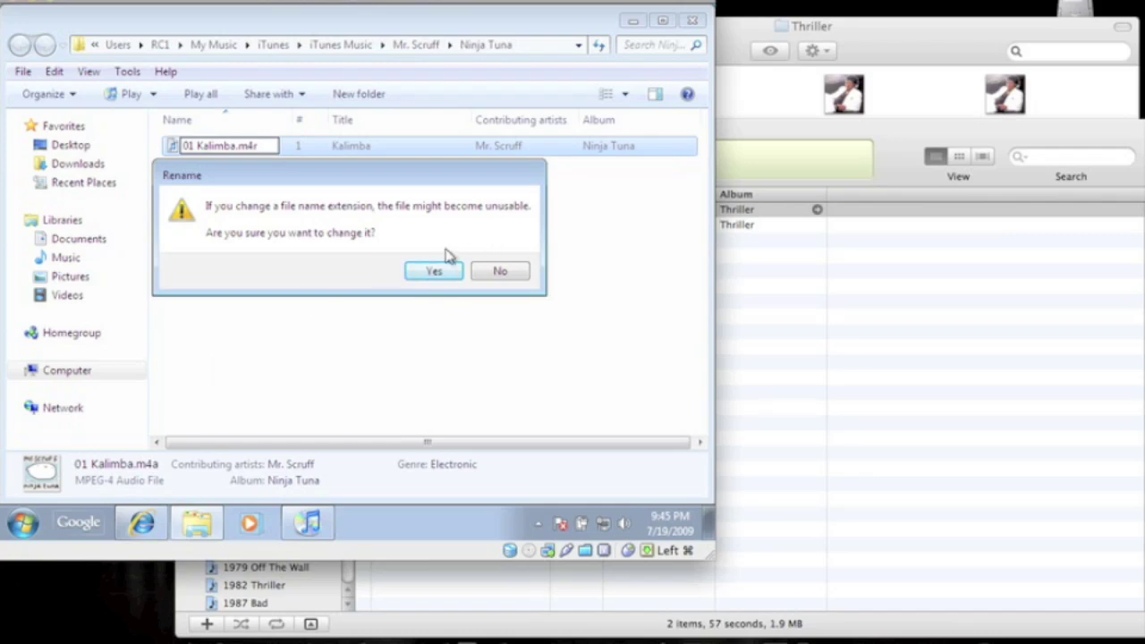
{"action": "left_click", "coordinate": [445, 270]}
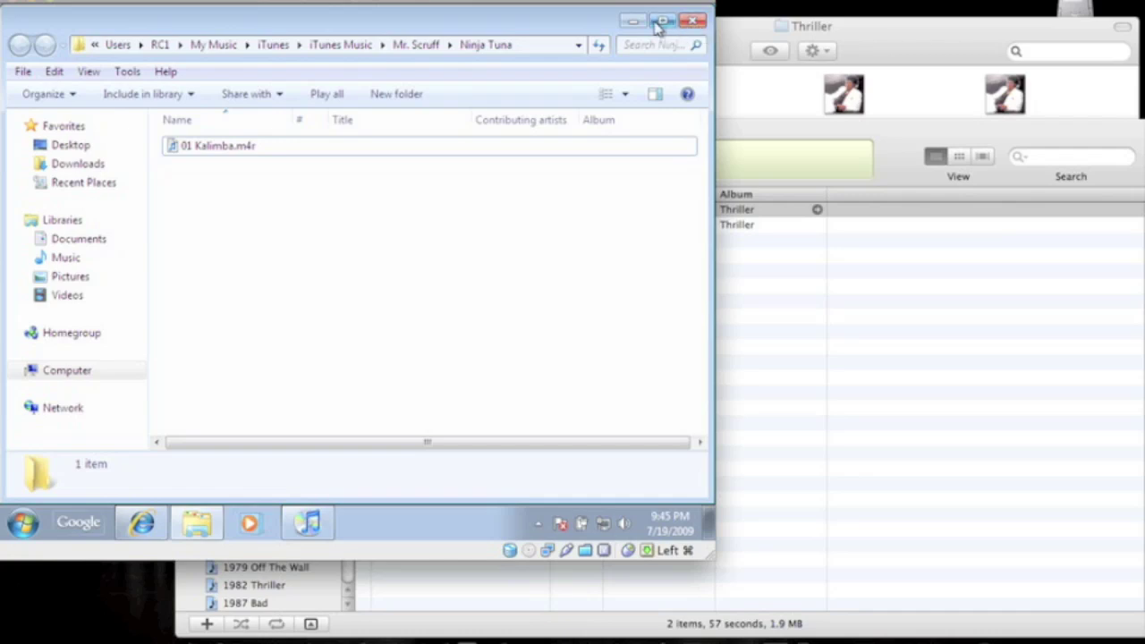
Step: Arrange Explorer beside iTunes, add "01 Kalimba.m4r" to the iTunes Ringtones library, and close both Windows programs
{"action": "key", "text": "super+Right"}
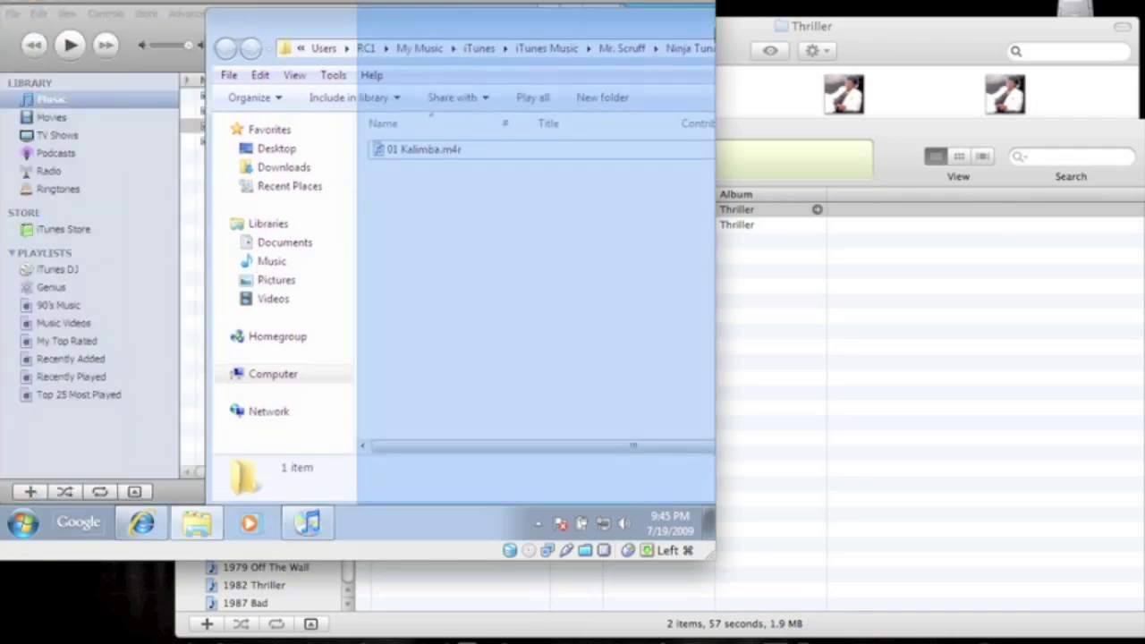
{"action": "left_click", "coordinate": [85, 196]}
{"action": "left_click", "coordinate": [81, 191]}
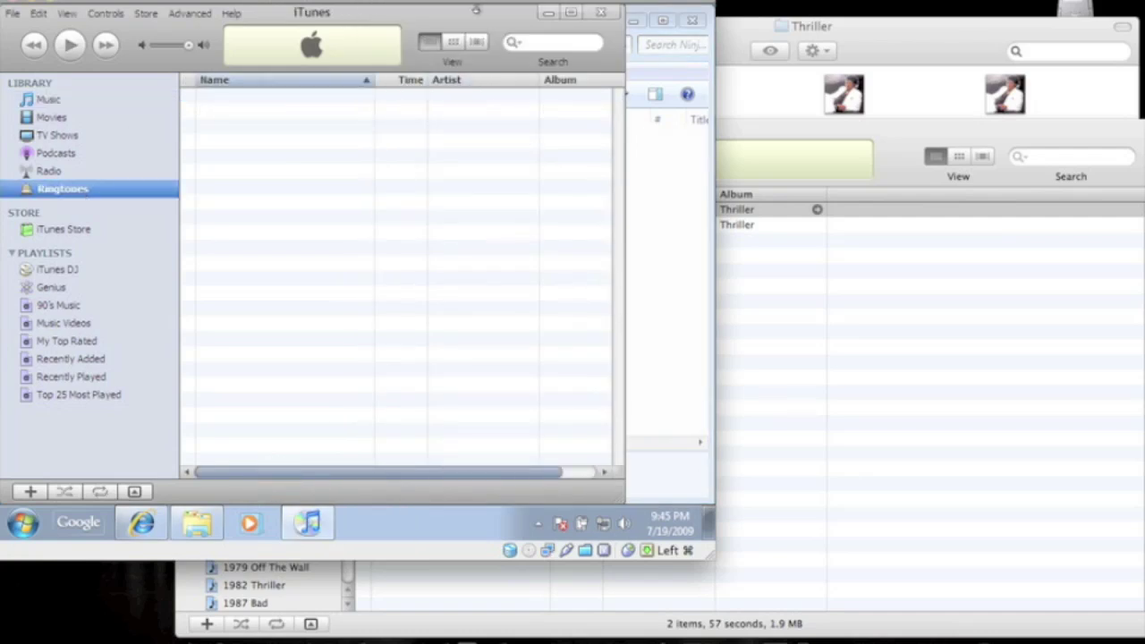
{"action": "left_click_drag", "start_coordinate": [453, 25], "coordinate": [397, 22]}
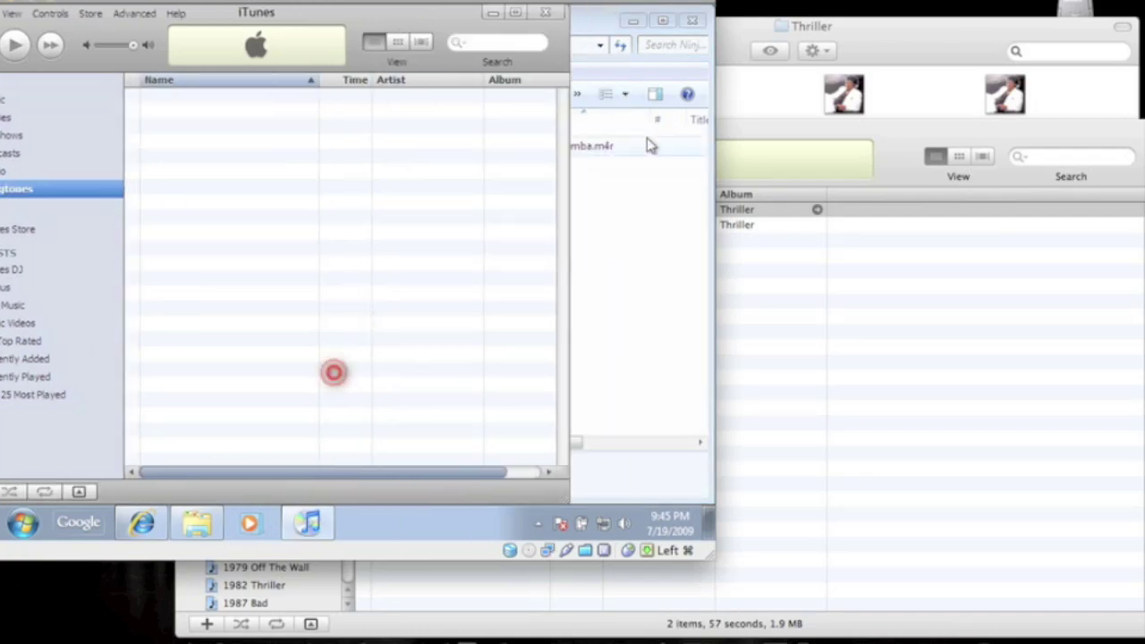
{"action": "left_click", "coordinate": [604, 148]}
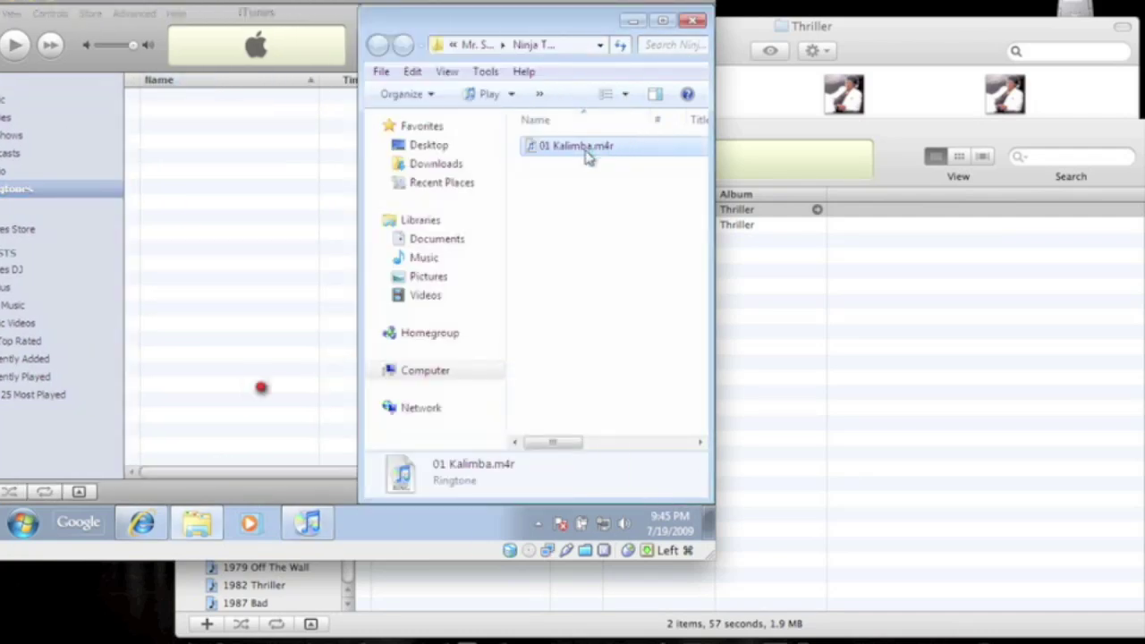
{"action": "left_click_drag", "start_coordinate": [589, 157], "coordinate": [213, 230]}
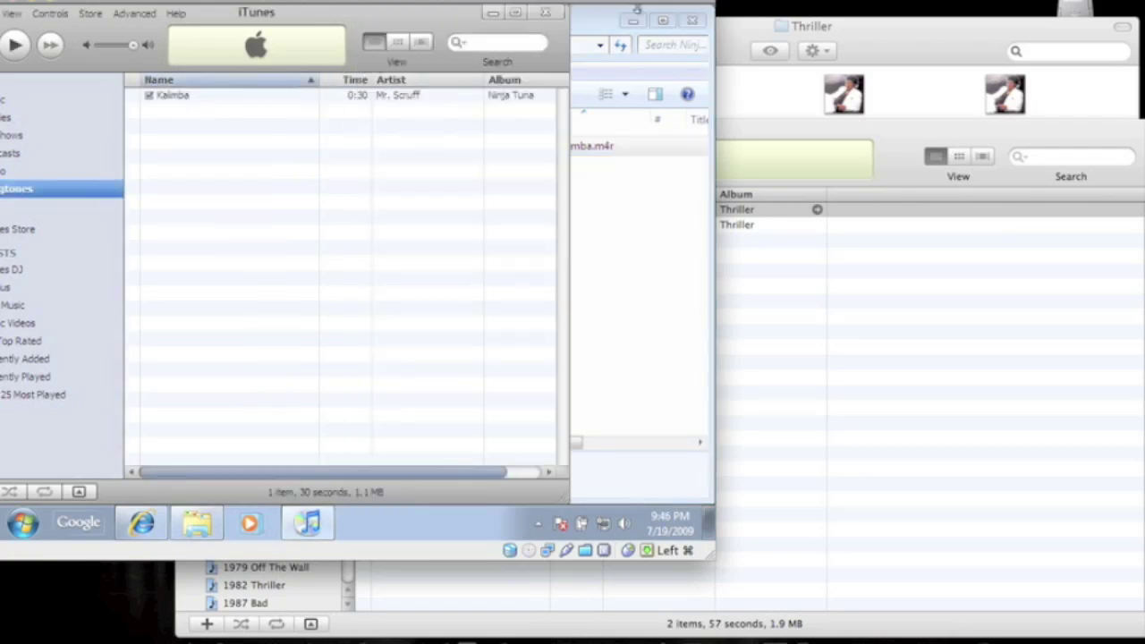
{"action": "left_click", "coordinate": [545, 12]}
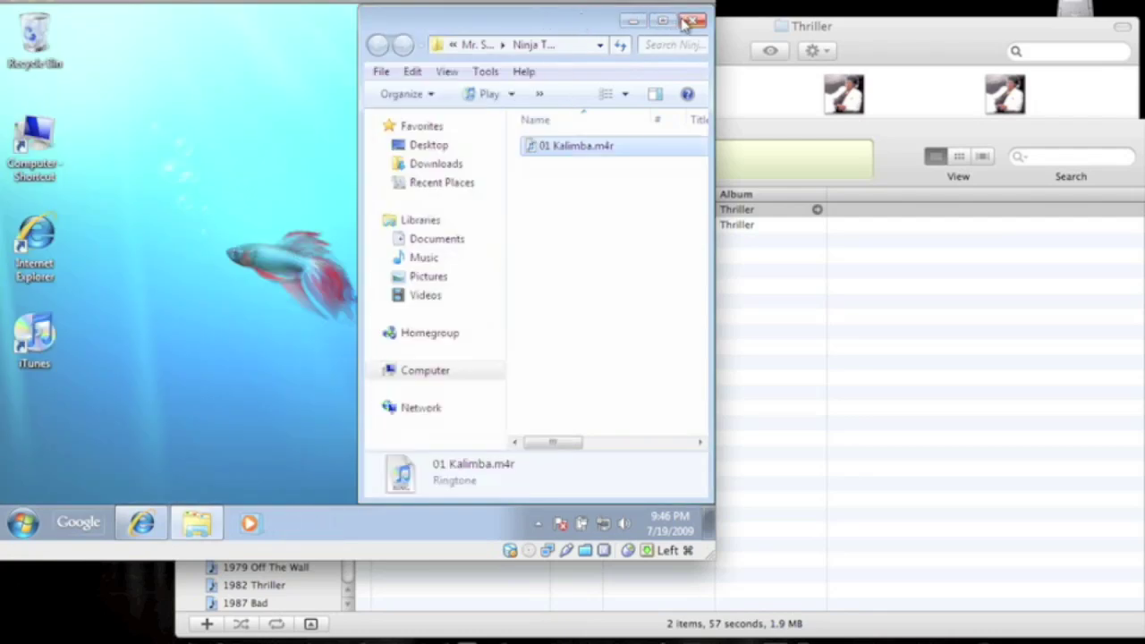
{"action": "left_click", "coordinate": [691, 19]}
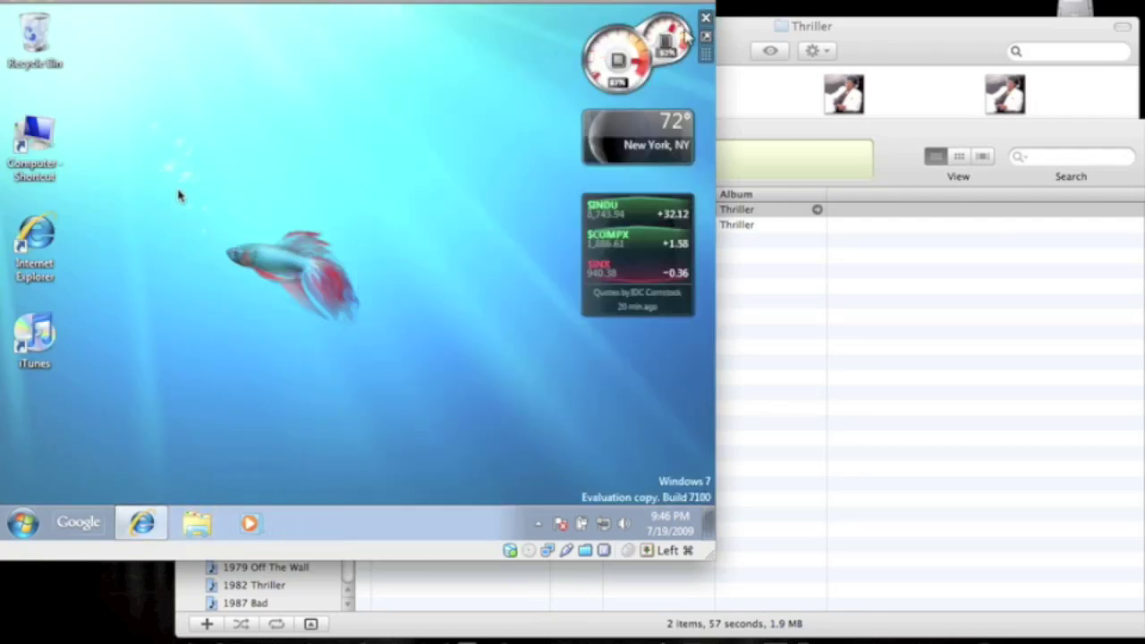
Step: Switch to iTunes on the Mac, include "Beat It" in the selected ringtones for the device iD3GS, and apply the sync
{"action": "left_click", "coordinate": [744, 46]}
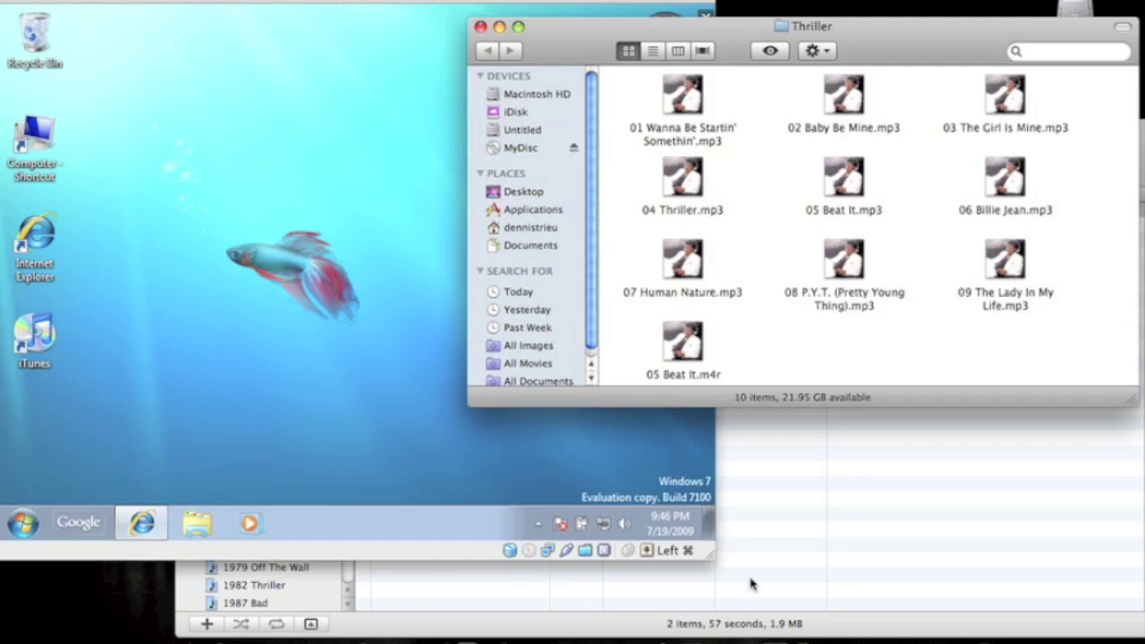
{"action": "left_click", "coordinate": [780, 542]}
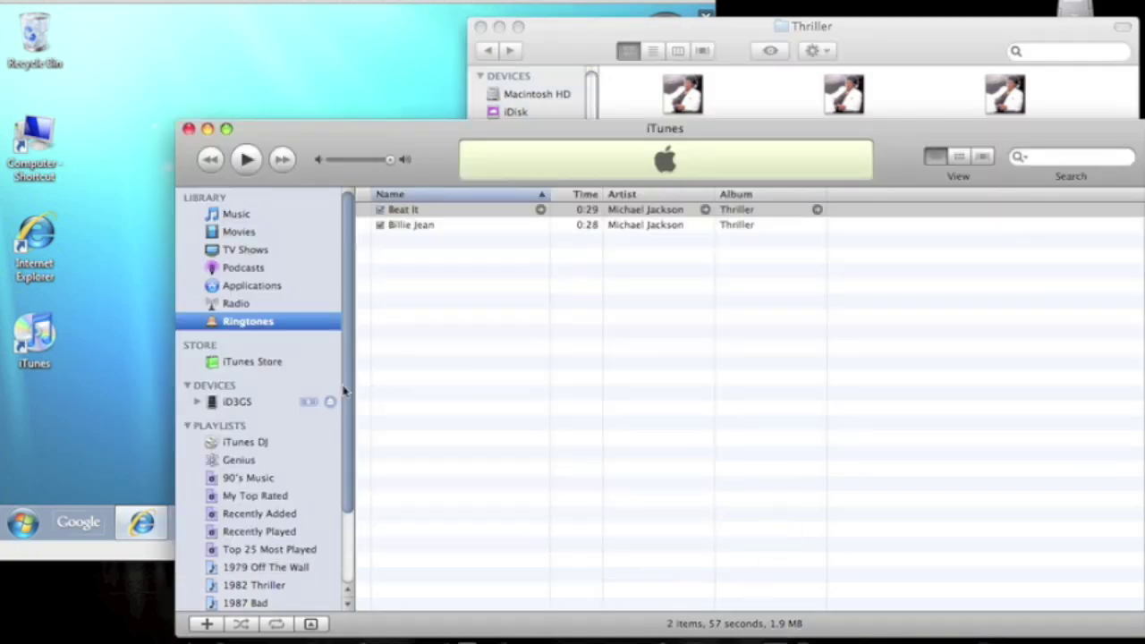
{"action": "left_click", "coordinate": [238, 402]}
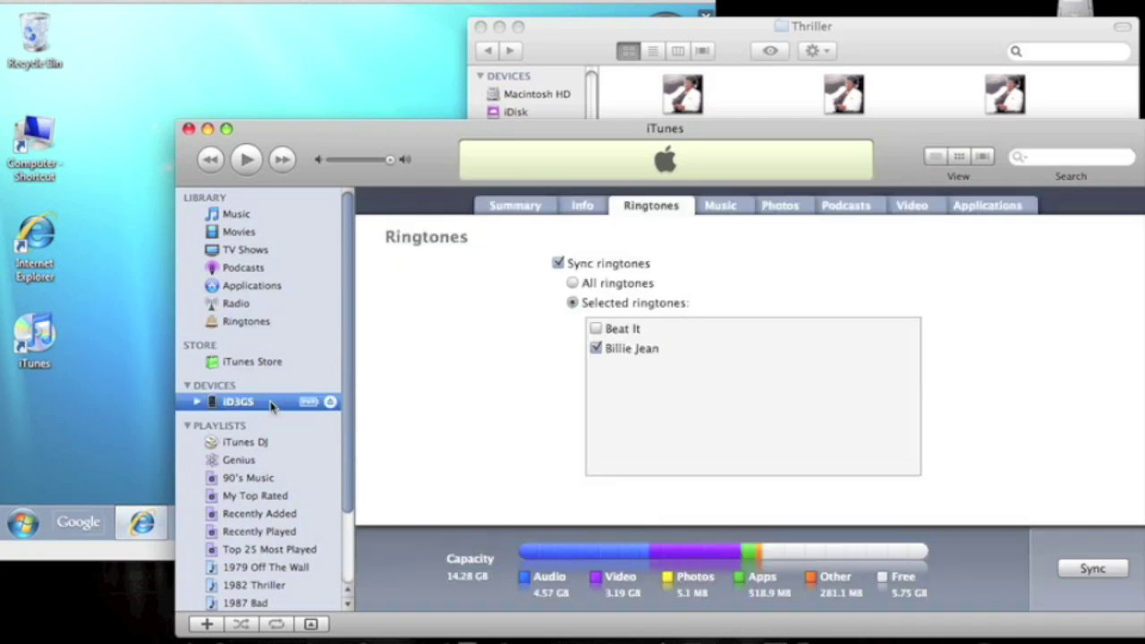
{"action": "left_click", "coordinate": [597, 329]}
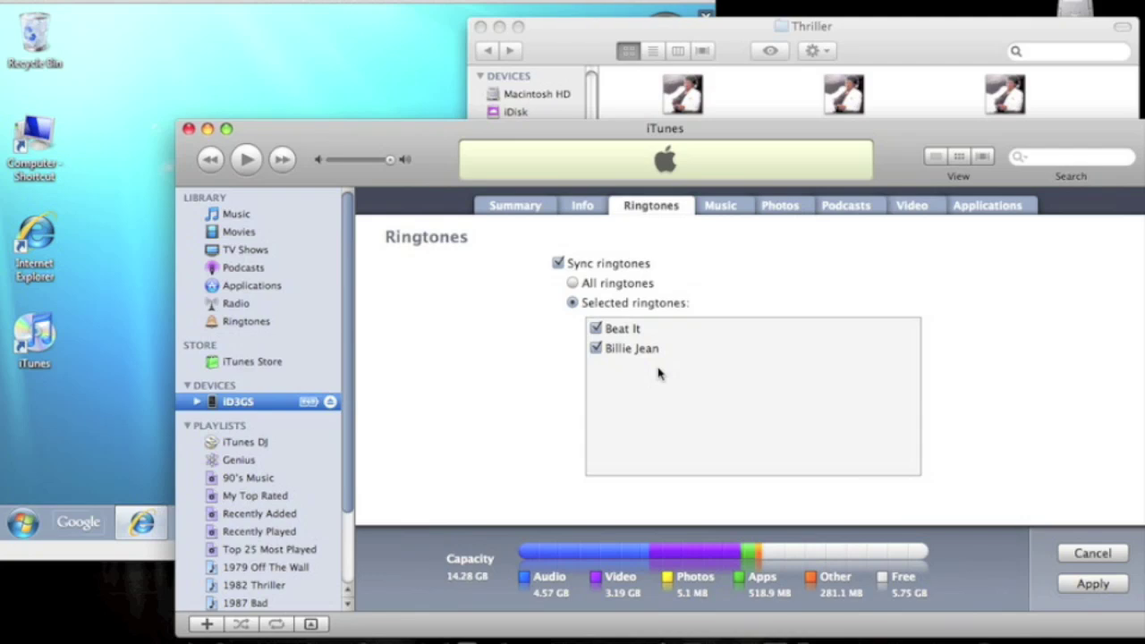
{"action": "left_click", "coordinate": [1093, 585]}
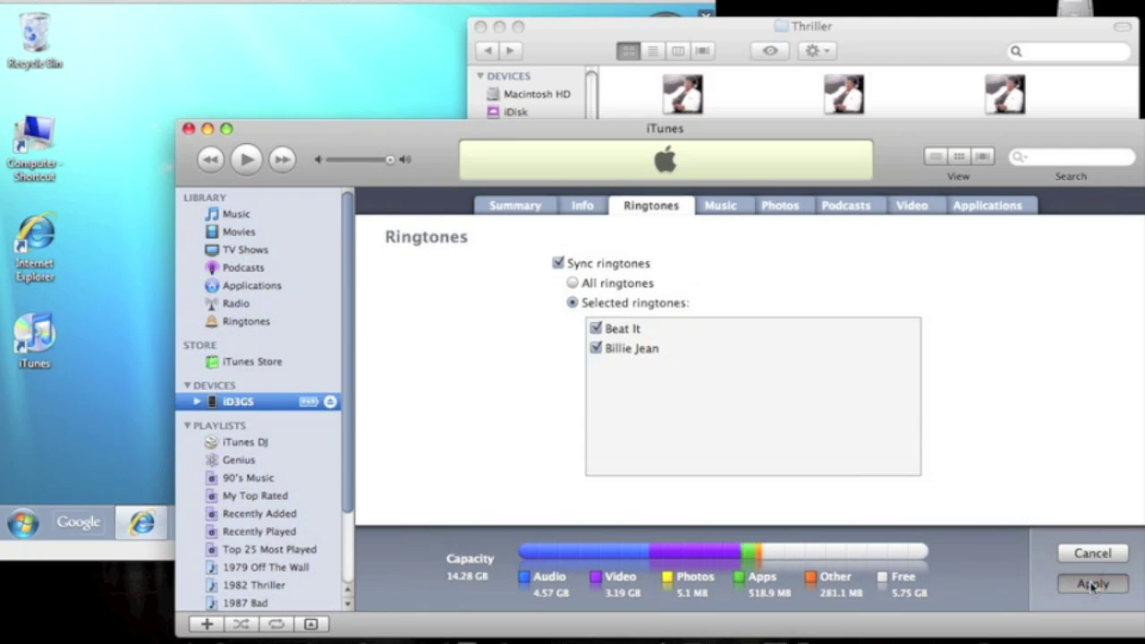